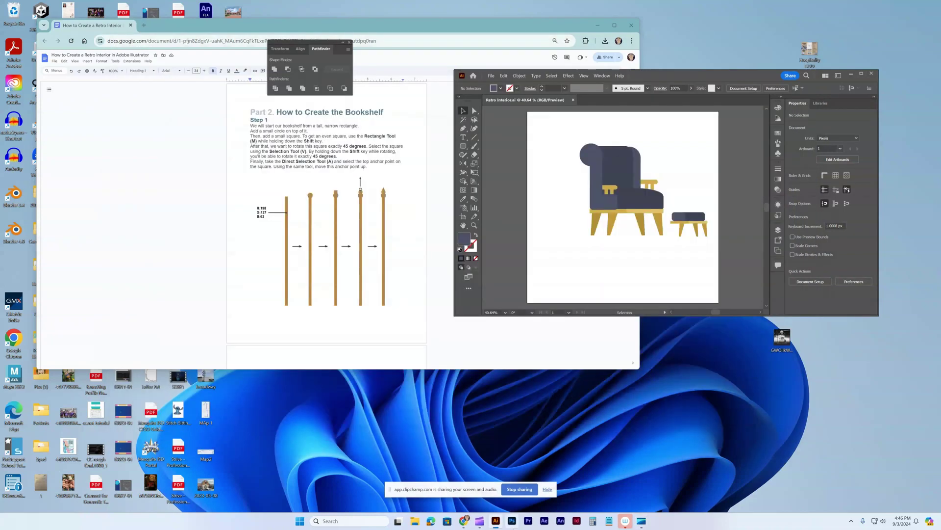
# - Marquee-select the armchair and footstool, drag them off the artboard to the left, and deselect
pyautogui.click(547, 489)
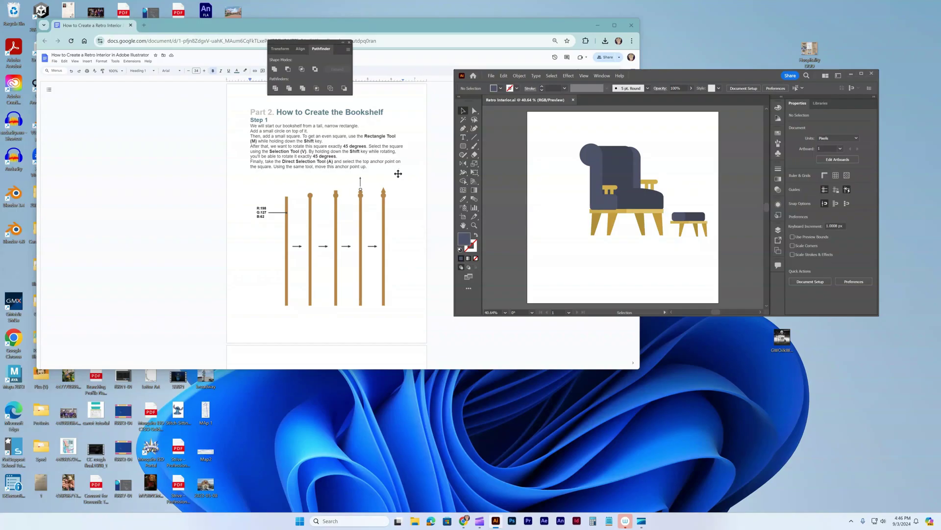
pyautogui.scroll(1, 398, 173)
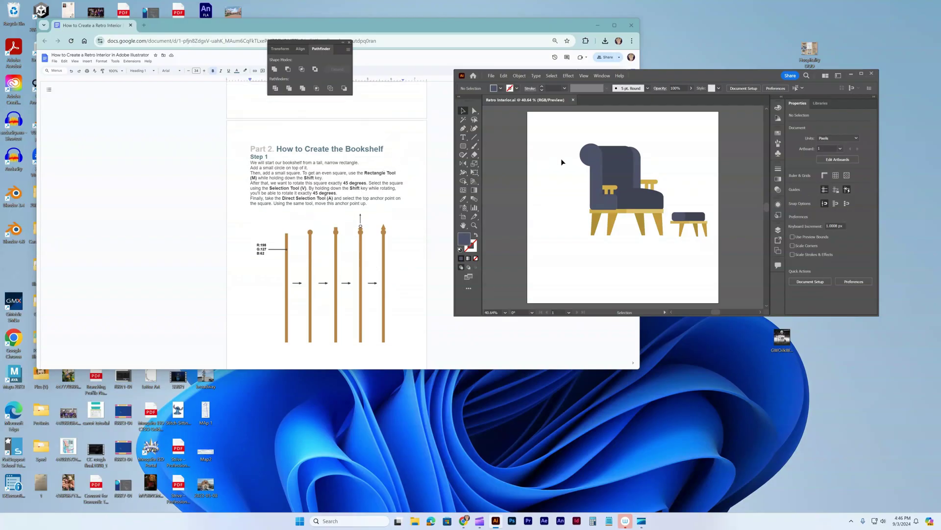
pyautogui.moveTo(569, 141); pyautogui.dragTo(512, 149)
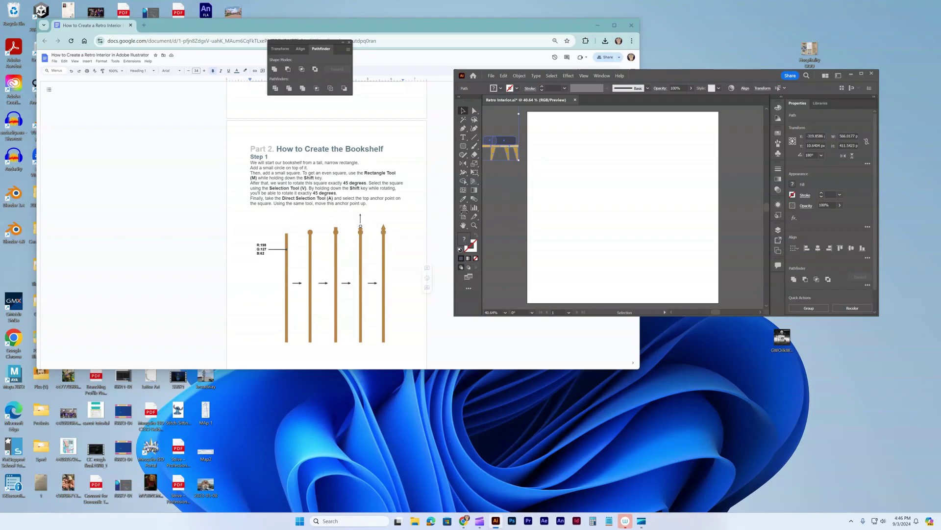
pyautogui.click(560, 219)
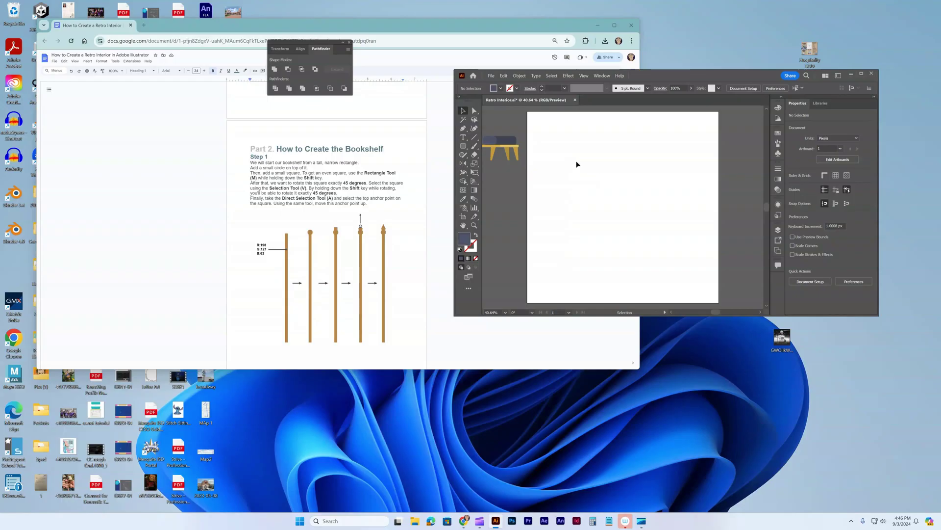
# - Draw a tall, narrow rectangle on the artboard with the Rectangle Tool
pyautogui.click(464, 146)
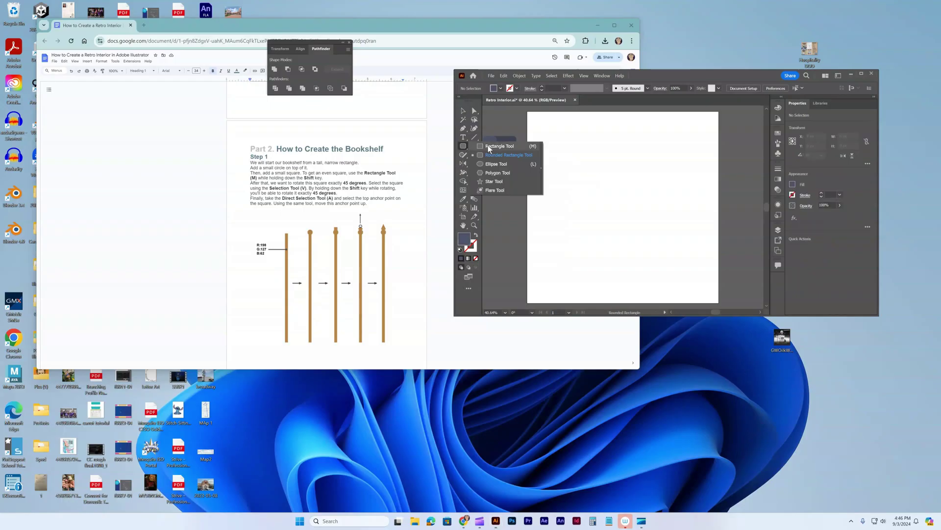
pyautogui.click(487, 145)
pyautogui.moveTo(550, 140); pyautogui.dragTo(553, 267)
# - Fill the rectangle with brown R 198, G 127, B 62
pyautogui.doubleClick(464, 239)
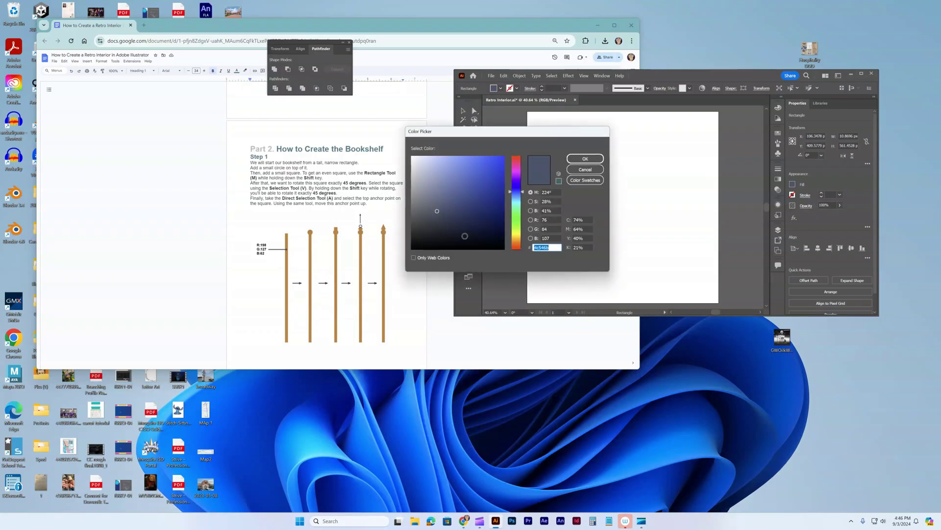
pyautogui.doubleClick(548, 220)
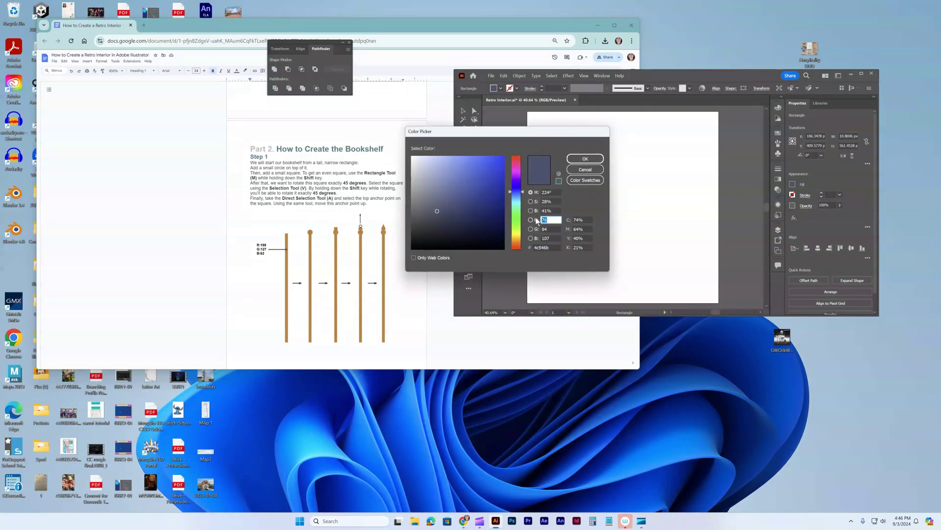
pyautogui.write('198')
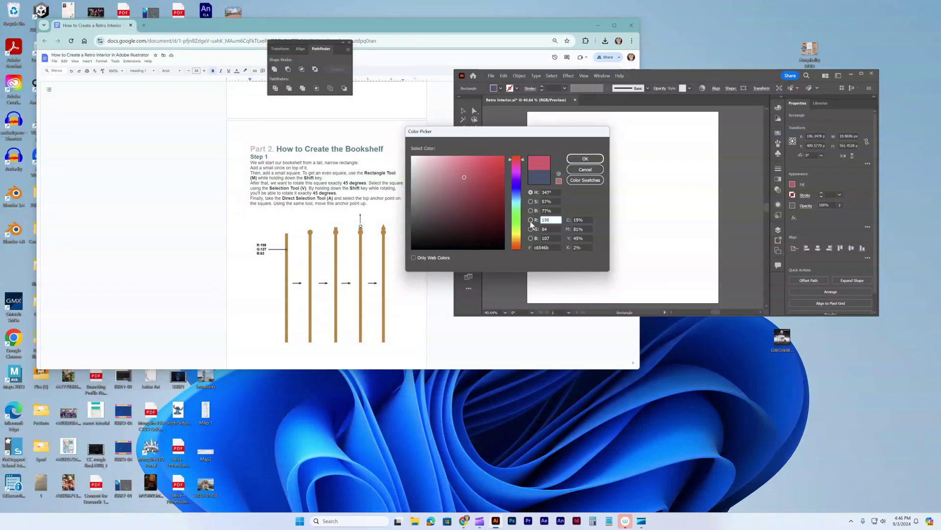
pyautogui.press('Tab')
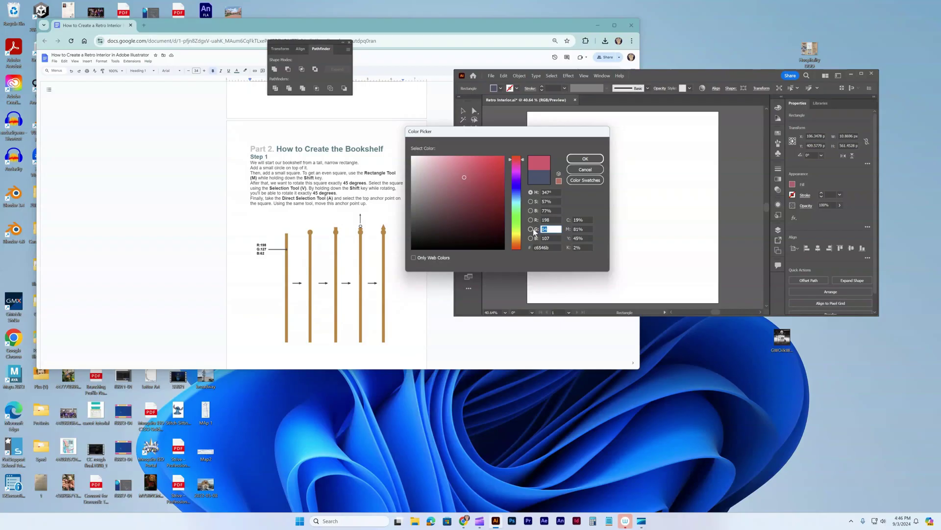
pyautogui.write('127')
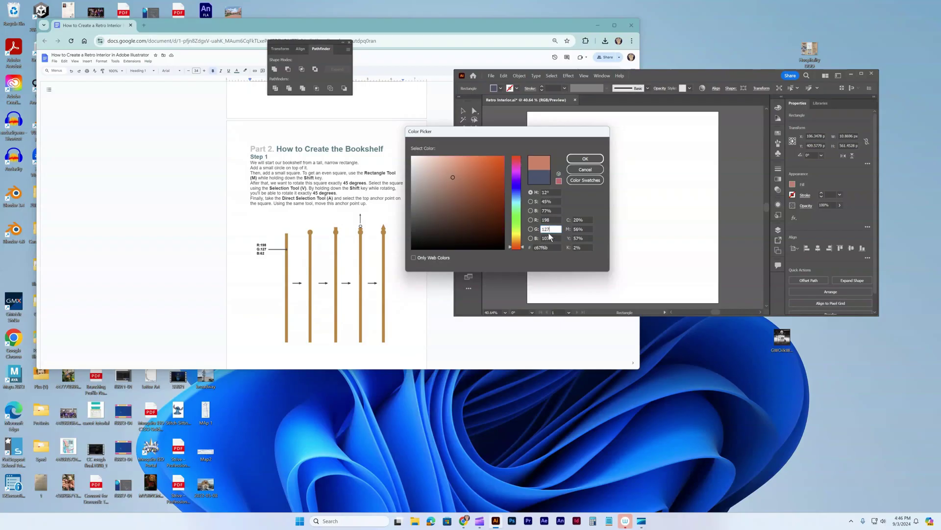
pyautogui.press('Tab')
pyautogui.write('62')
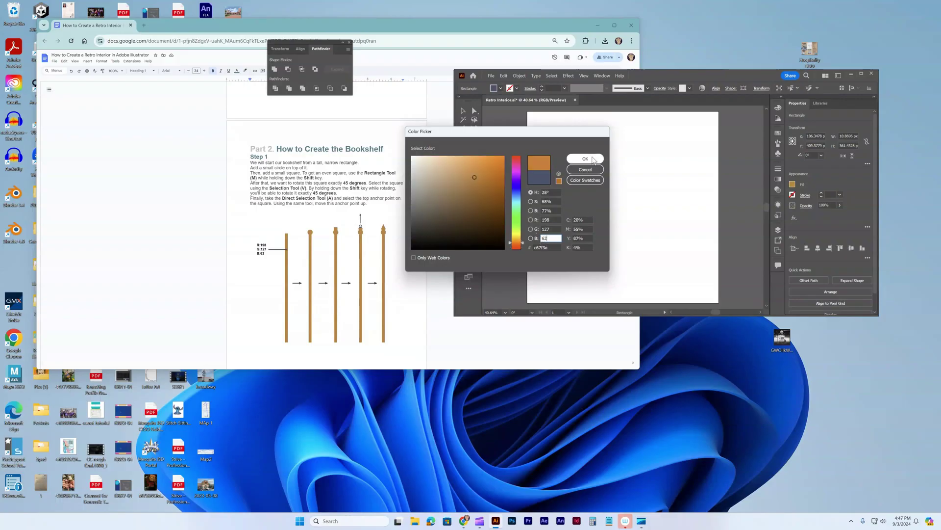
pyautogui.click(593, 159)
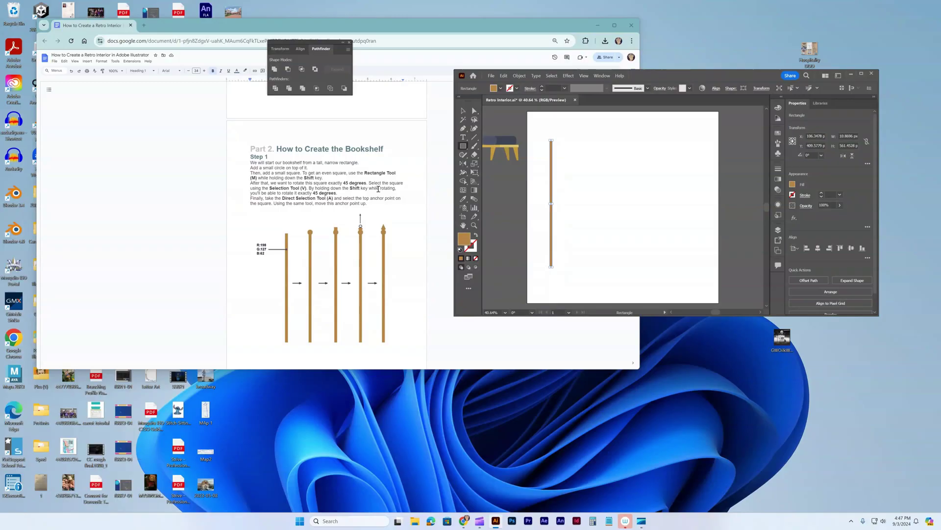
# - Draw a 25 px circle on top of the tall rectangle
pyautogui.click(462, 146)
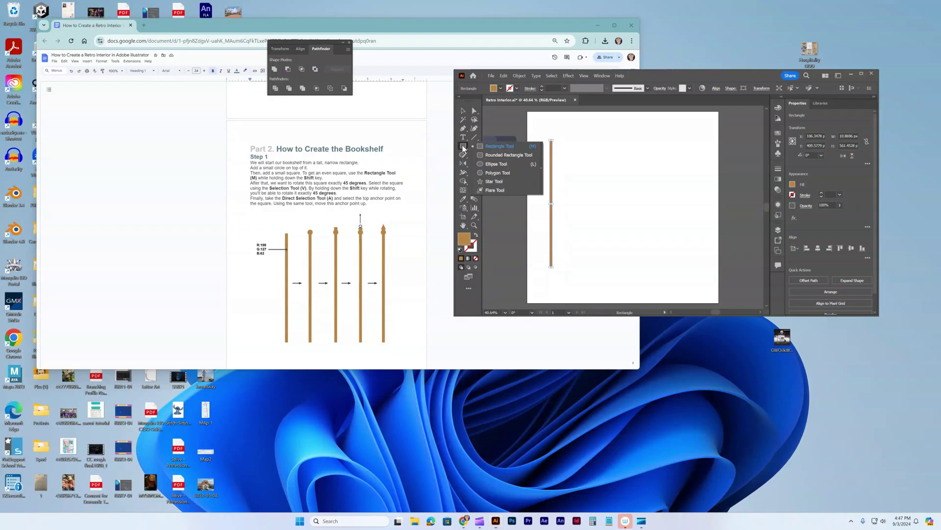
pyautogui.click(494, 164)
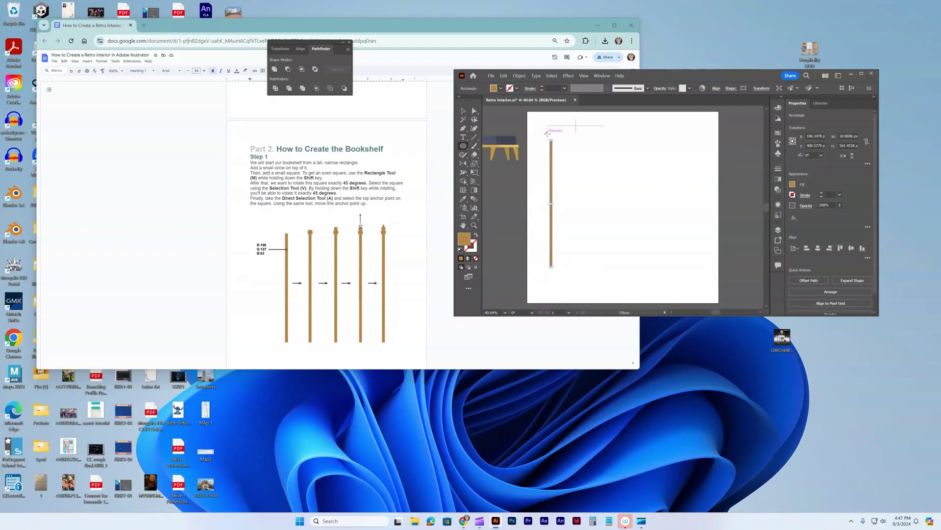
pyautogui.moveTo(548, 133); pyautogui.dragTo(551, 141)
pyautogui.click(463, 111)
pyautogui.click(620, 158)
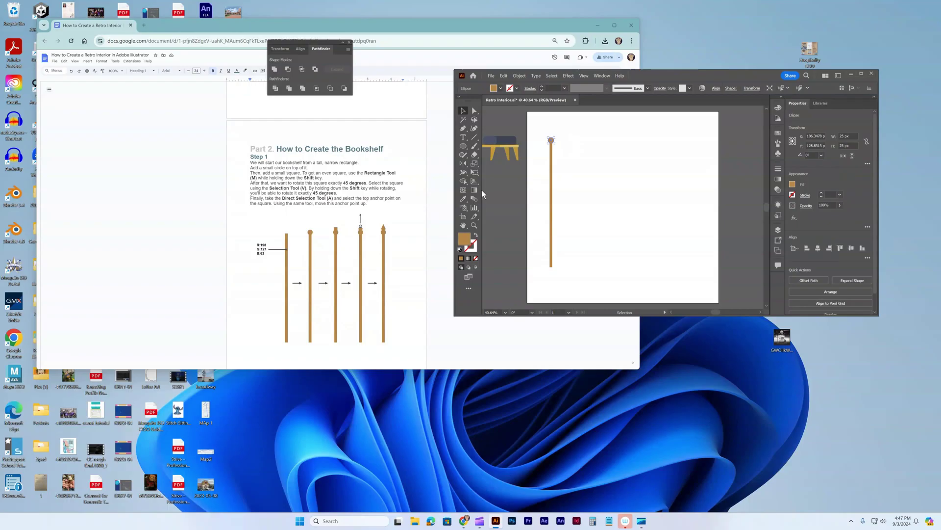
# - Draw a small square beside the circle and move it into position
pyautogui.click(466, 145)
pyautogui.moveTo(467, 147); pyautogui.dragTo(485, 148)
pyautogui.moveTo(610, 176); pyautogui.dragTo(612, 181)
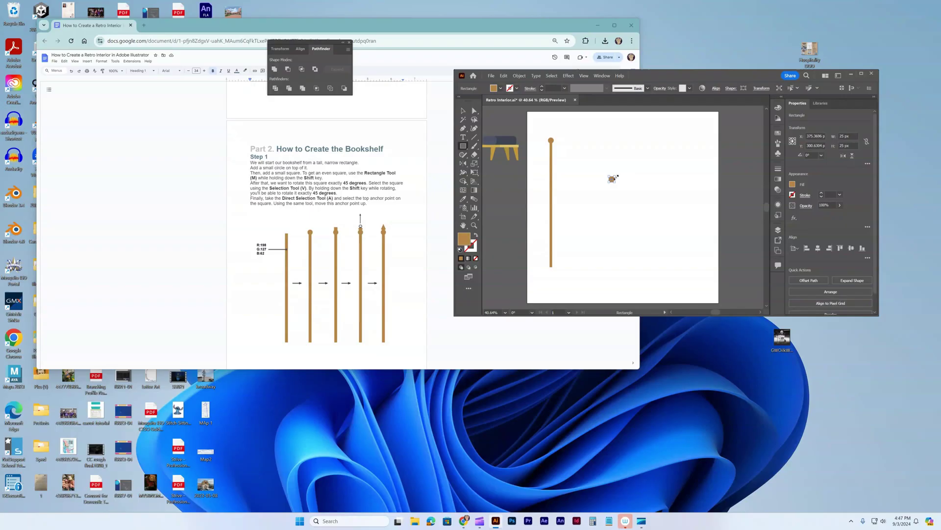
pyautogui.moveTo(616, 177); pyautogui.dragTo(615, 184)
# - Rotate the small square 45° into a diamond and set it atop the circle on the rectangle
pyautogui.hotkey('ctrl', '1')
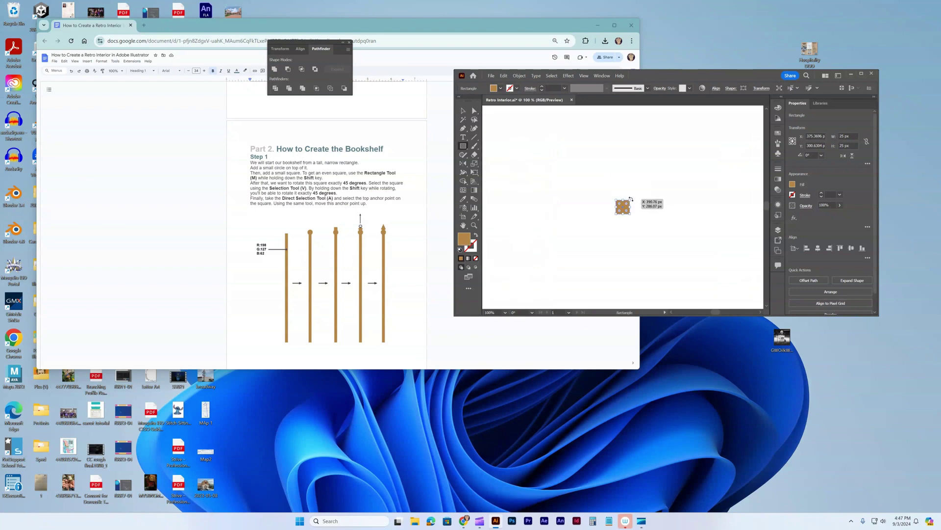
pyautogui.moveTo(631, 199); pyautogui.dragTo(625, 193)
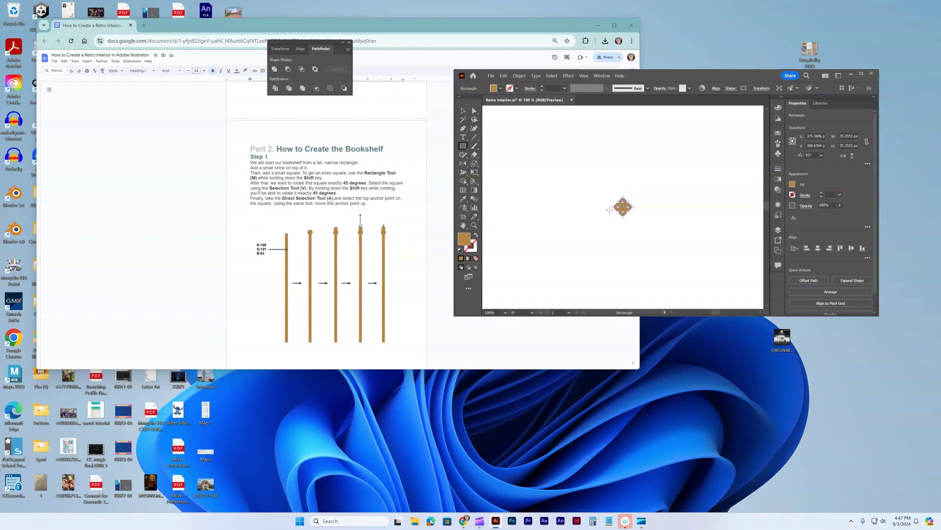
pyautogui.hotkey('ctrl', '-')
pyautogui.hotkey('ctrl', '-')
pyautogui.hotkey('ctrl', '-')
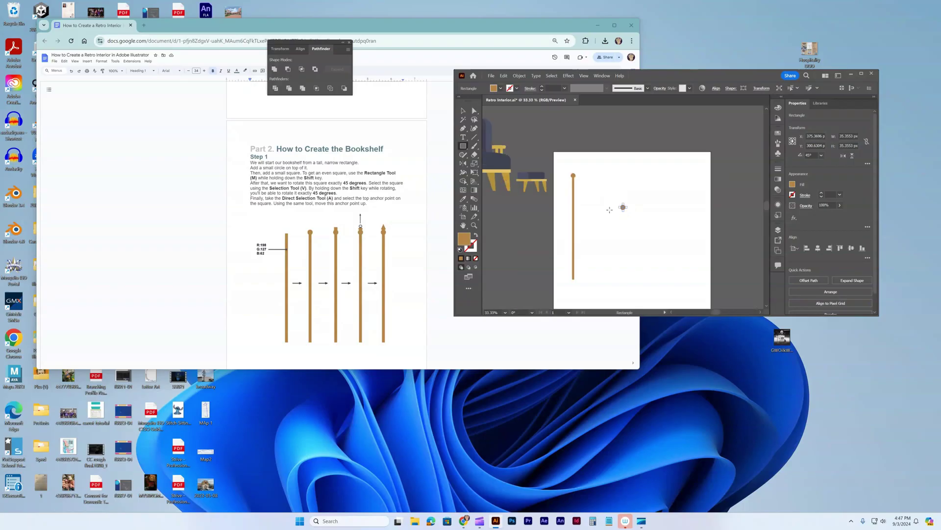
pyautogui.press('v')
pyautogui.moveTo(623, 209); pyautogui.dragTo(573, 174)
# - Nudge the diamond's top anchor point upward so the post ends in a spearhead tip
pyautogui.click(592, 191)
pyautogui.click(474, 110)
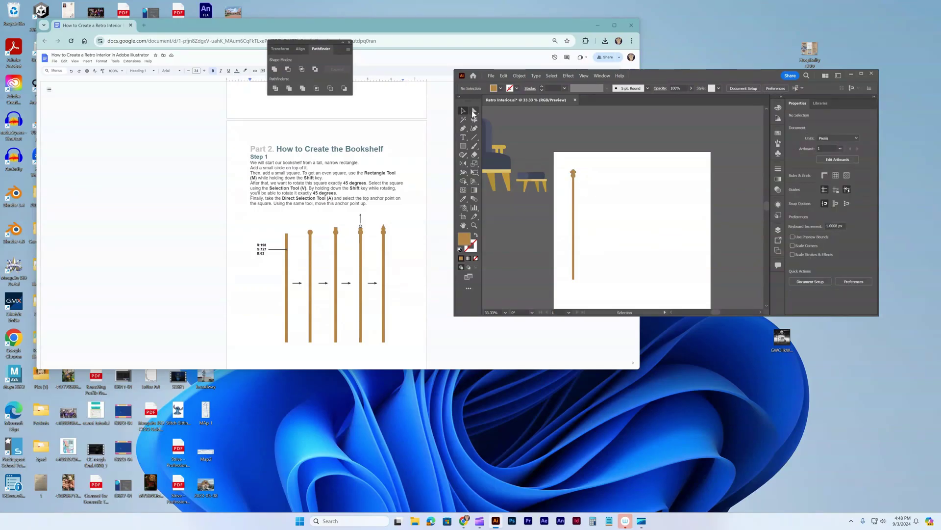
pyautogui.click(574, 172)
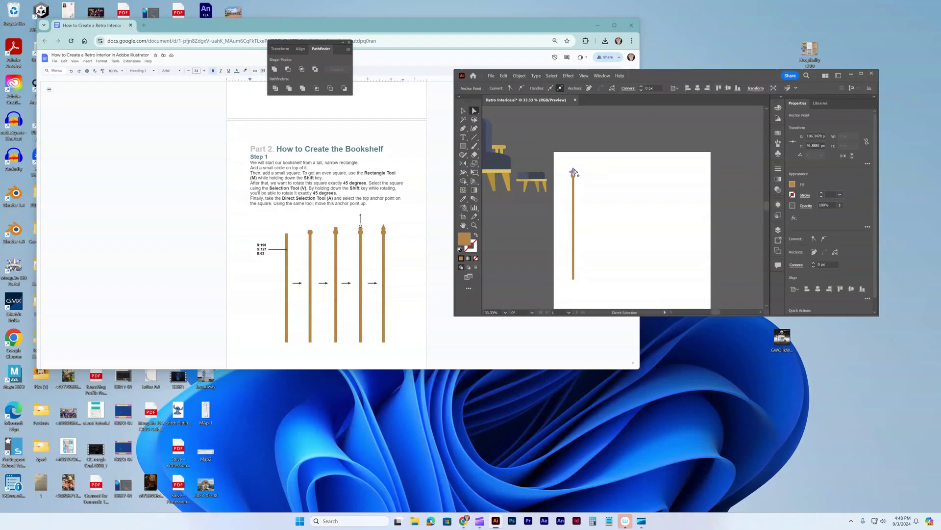
pyautogui.hotkey('ctrl', '+')
pyautogui.hotkey('ctrl', '+')
pyautogui.hotkey('ctrl', '+')
pyautogui.hotkey('ctrl', '+')
pyautogui.hotkey('ctrl', '+')
pyautogui.hotkey('ctrl', '+')
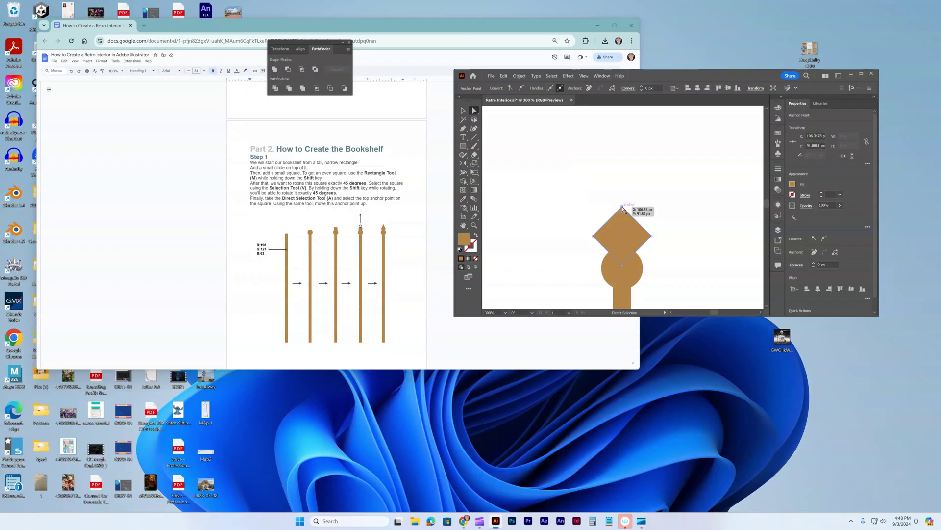
pyautogui.press('Up')
pyautogui.press('Up')
pyautogui.press('Up')
pyautogui.press('Up')
pyautogui.press('Up')
pyautogui.press('Up')
pyautogui.press('Up')
pyautogui.press('Up')
pyautogui.press('Up')
pyautogui.press('Up')
pyautogui.press('Up')
pyautogui.press('Up')
pyautogui.press('Up')
pyautogui.press('Up')
pyautogui.press('Up')
pyautogui.press('Up')
pyautogui.press('Up')
pyautogui.press('Up')
pyautogui.press('Up')
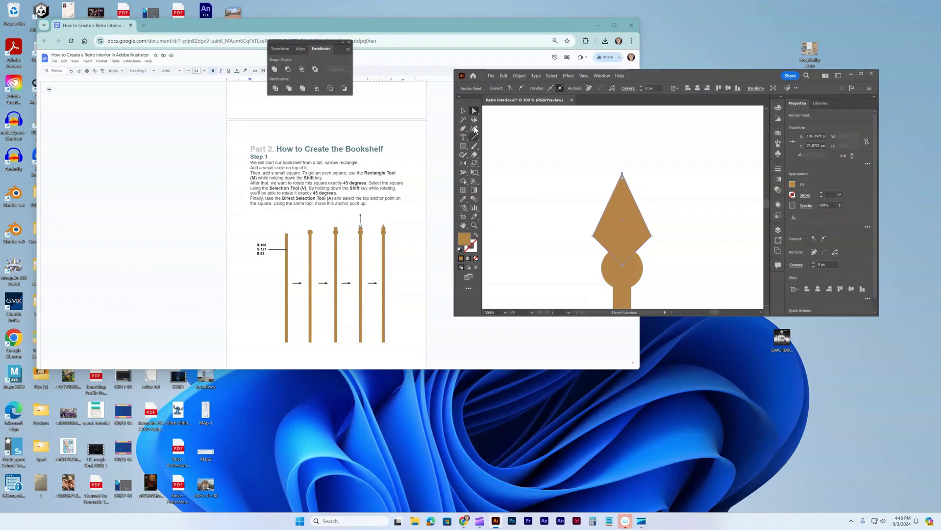
pyautogui.click(463, 111)
pyautogui.hotkey('ctrl', '-')
pyautogui.hotkey('ctrl', '-')
pyautogui.hotkey('ctrl', '-')
pyautogui.hotkey('ctrl', '-')
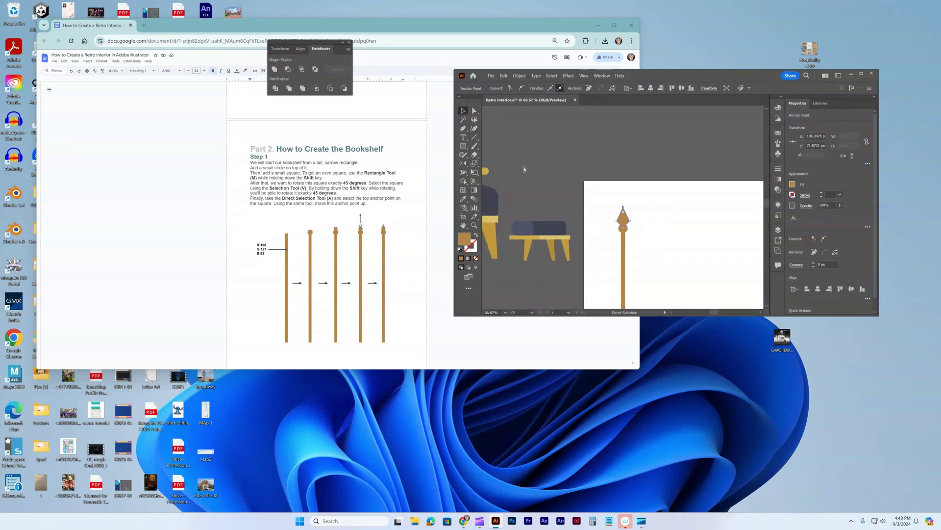
pyautogui.hotkey('ctrl', '-')
pyautogui.scroll(-3, 653, 228)
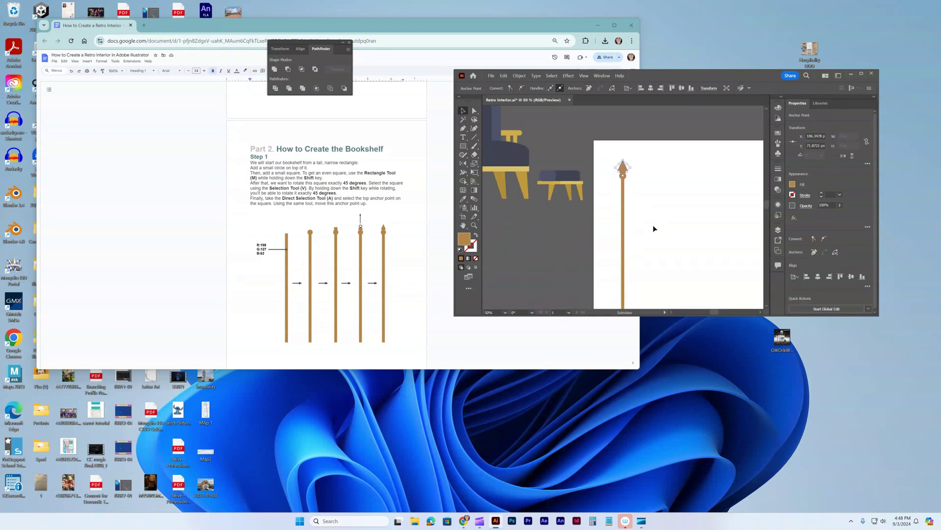
pyautogui.scroll(-2, 654, 229)
# - Select the whole spear-topped post and Shift+Alt-drag a horizontally aligned copy to its right
pyautogui.click(654, 228)
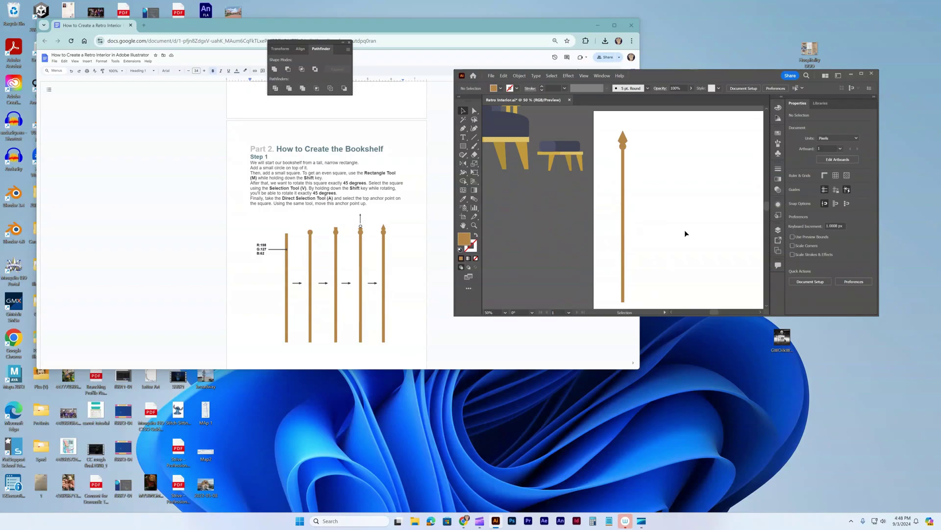
pyautogui.scroll(-2, 377, 252)
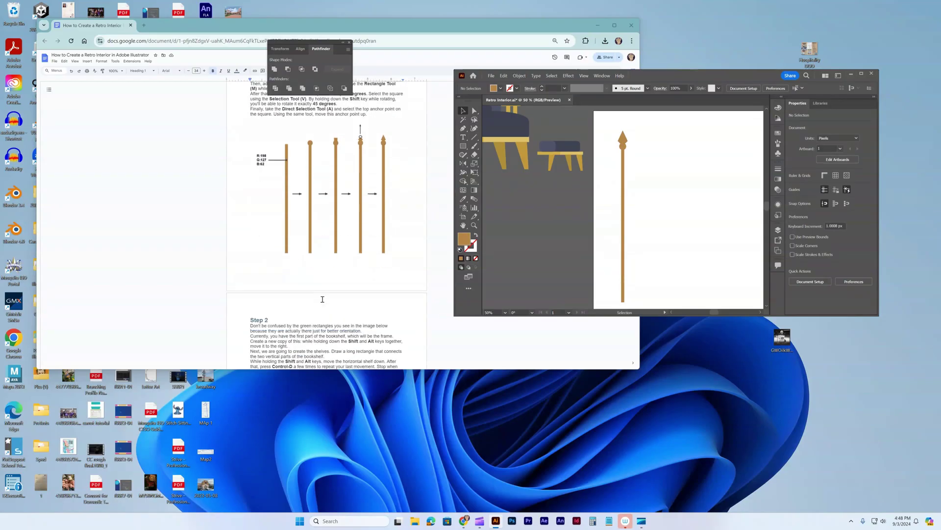
pyautogui.scroll(-3, 323, 299)
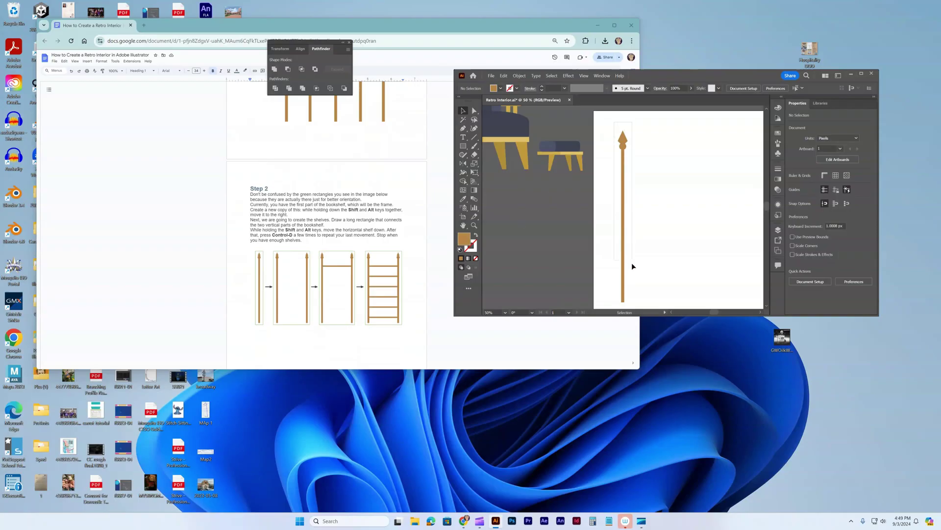
pyautogui.scroll(-1, 631, 265)
pyautogui.click(626, 282)
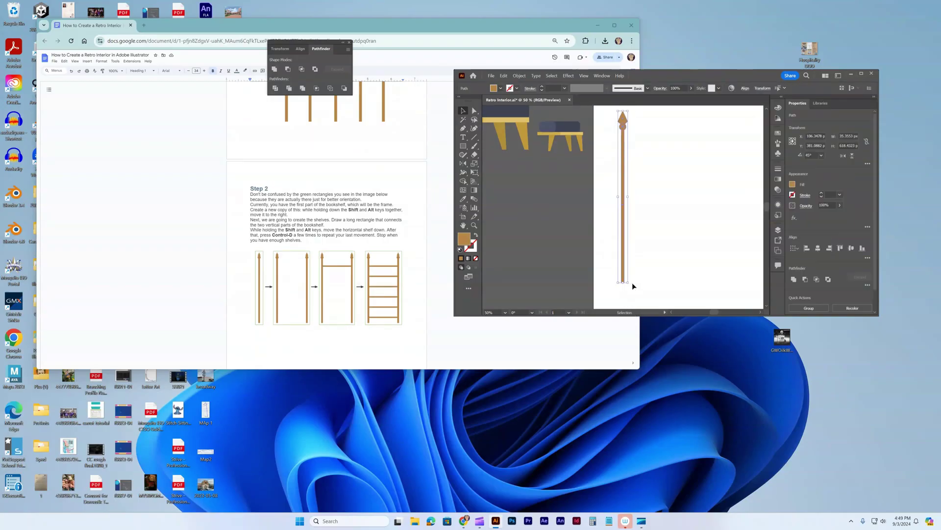
pyautogui.keyDown('shift'); pyautogui.click(625, 237); pyautogui.keyUp('shift')
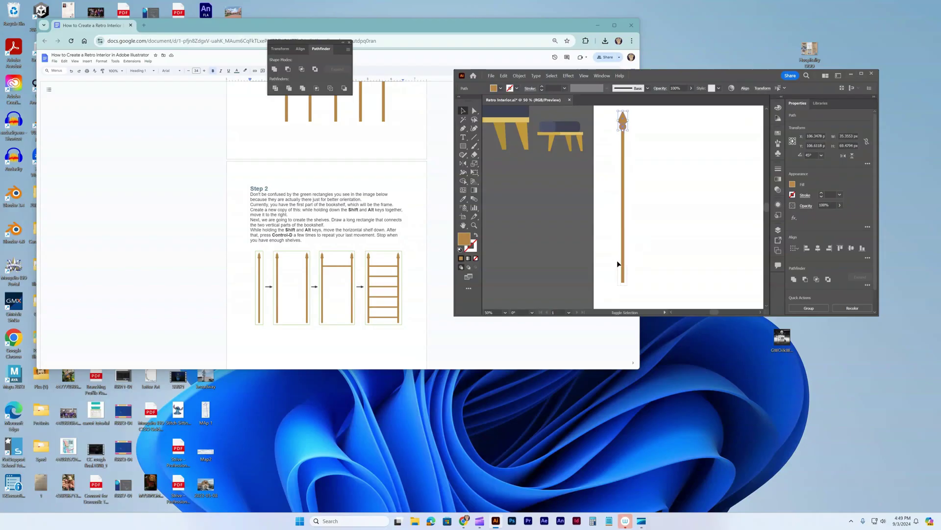
pyautogui.scroll(1, 617, 129)
pyautogui.click(617, 119)
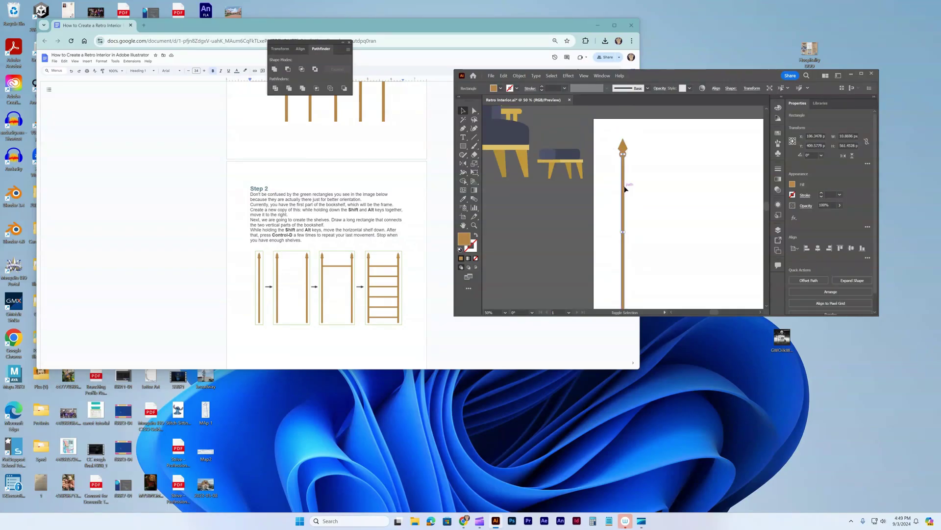
pyautogui.scroll(-1, 609, 142)
pyautogui.click(623, 201)
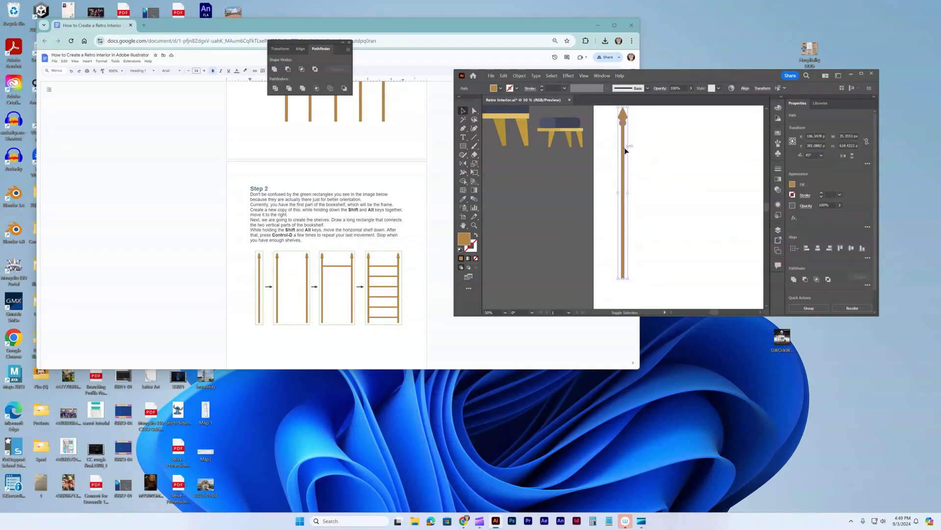
pyautogui.keyDown('shift'); pyautogui.click(623, 147); pyautogui.keyUp('shift')
pyautogui.keyDown('shift'); pyautogui.click(625, 275); pyautogui.keyUp('shift')
pyautogui.moveTo(624, 277); pyautogui.dragTo(693, 278)
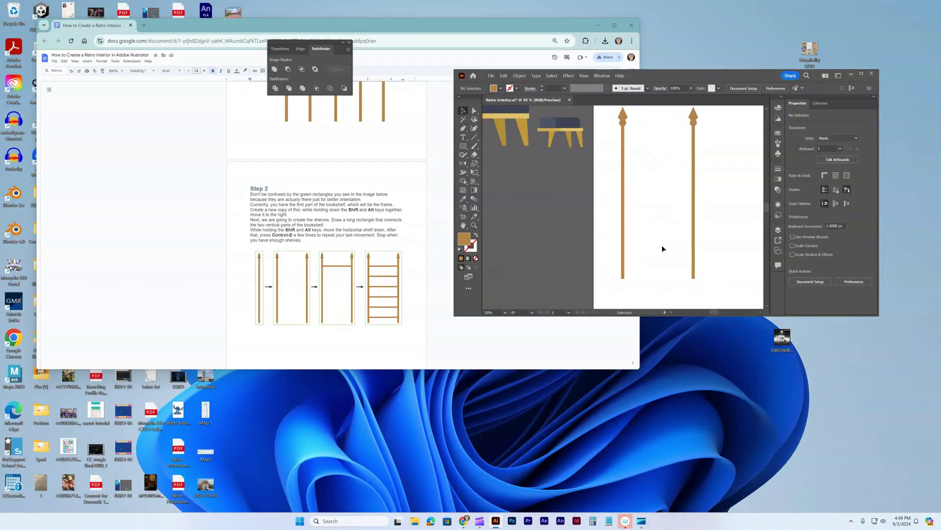
# - Draw a shelf bar between the two posts and copy it one step lower
pyautogui.click(463, 145)
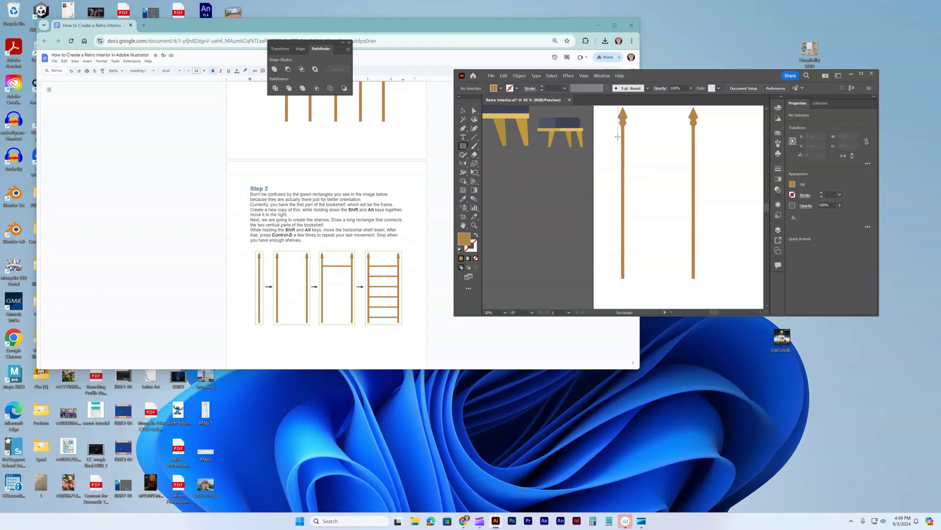
pyautogui.moveTo(624, 138); pyautogui.dragTo(695, 140)
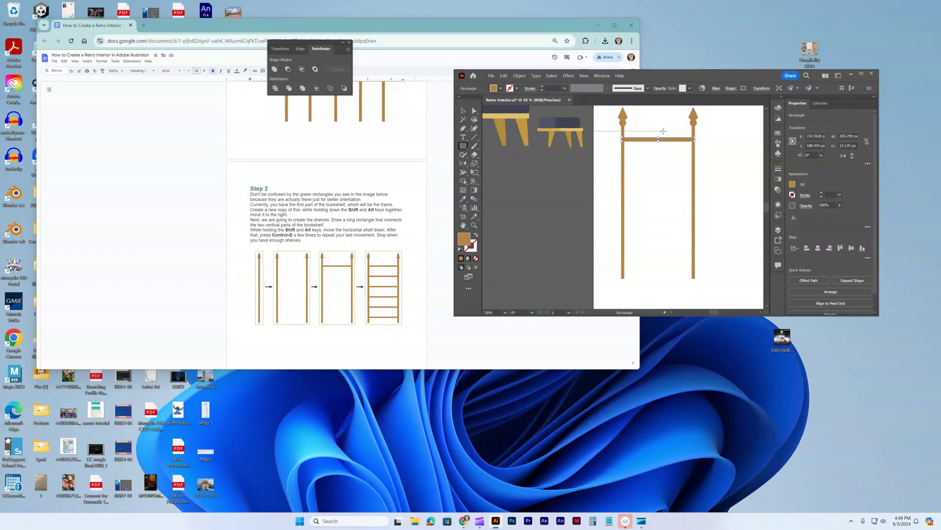
pyautogui.click(463, 111)
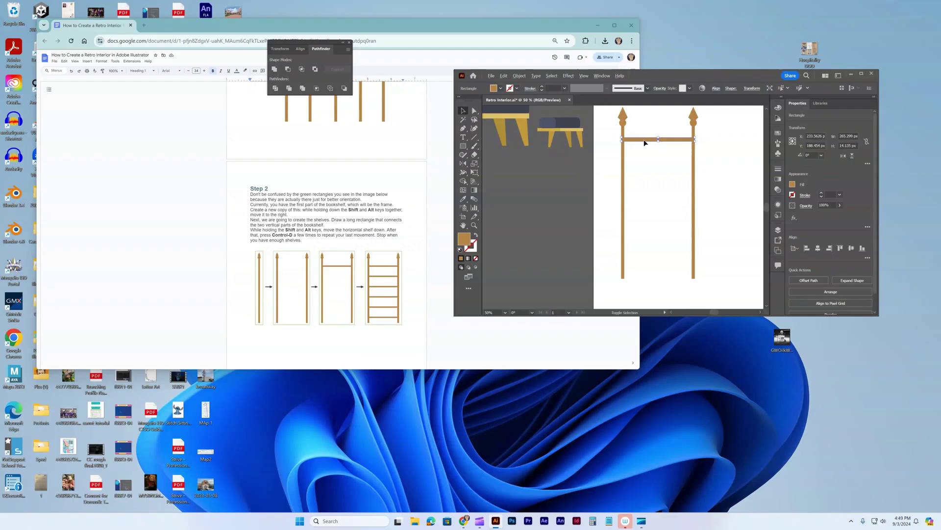
pyautogui.moveTo(645, 143); pyautogui.dragTo(644, 160)
# - Repeat the shelf copy with Ctrl+D and nudge the stacked shelves slightly lower
pyautogui.press('a')
pyautogui.hotkey('ctrl', 'd')
pyautogui.press('v')
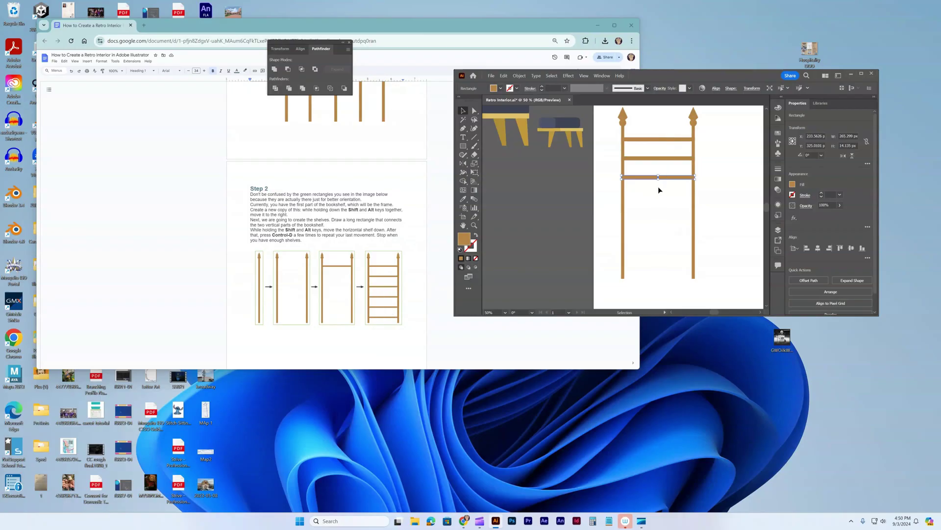
pyautogui.press('a')
pyautogui.hotkey('ctrl', 'd')
pyautogui.hotkey('ctrl', 'd')
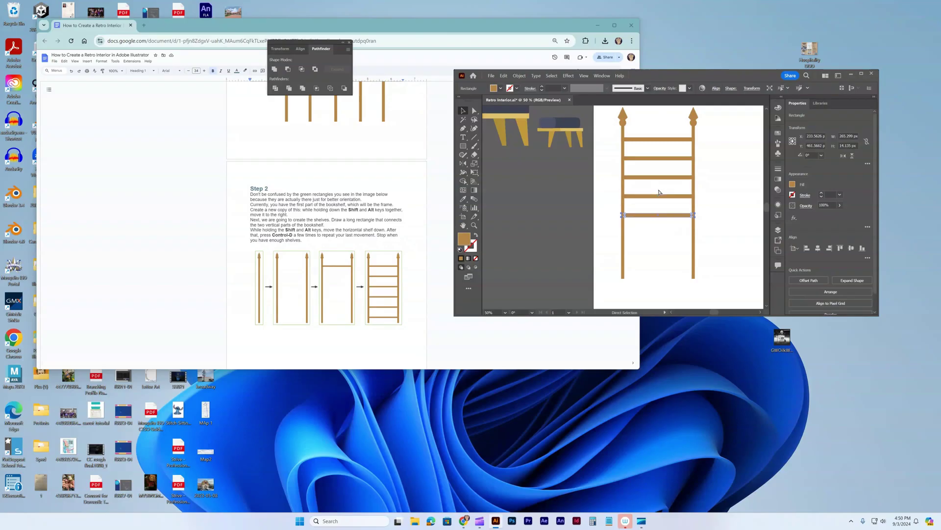
pyautogui.hotkey('ctrl', 'd')
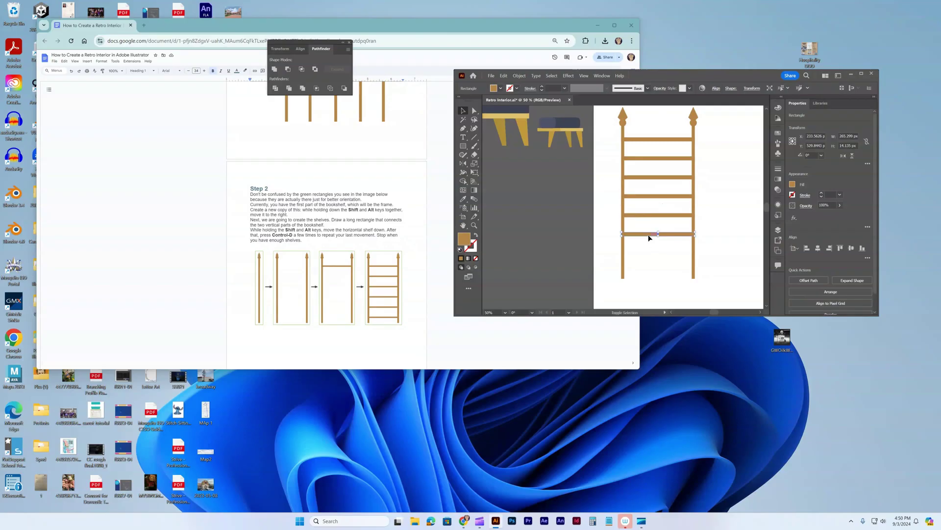
pyautogui.keyDown('shift'); pyautogui.click(649, 216); pyautogui.keyUp('shift')
pyautogui.keyDown('shift'); pyautogui.click(654, 196); pyautogui.keyUp('shift')
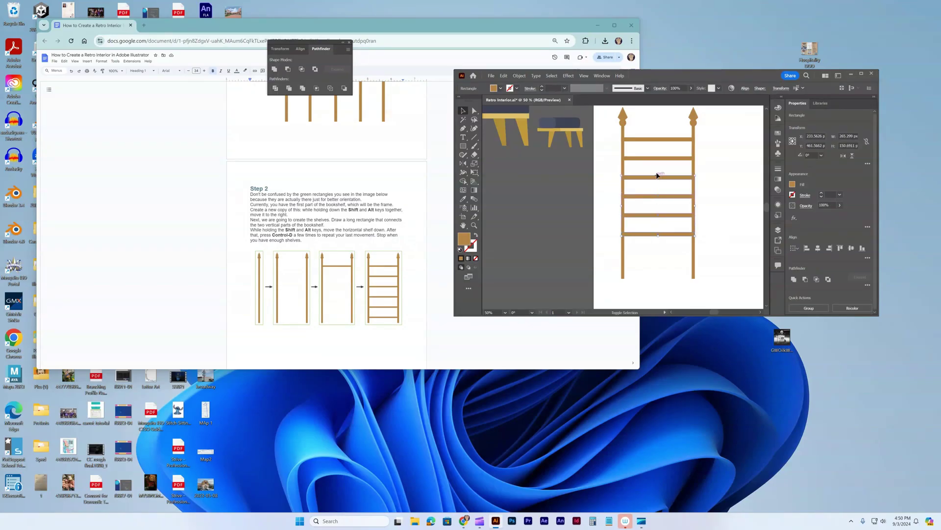
pyautogui.keyDown('shift'); pyautogui.click(662, 157); pyautogui.keyUp('shift')
pyautogui.moveTo(641, 233); pyautogui.dragTo(640, 239)
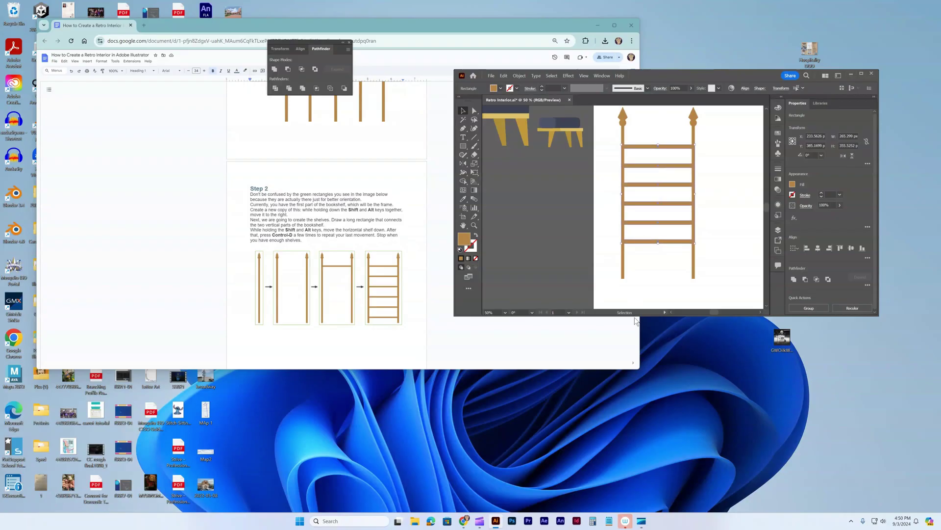
# - Delete the badly spaced shelves, keeping only the top shelf
pyautogui.press('a')
pyautogui.press('Delete')
pyautogui.press('v')
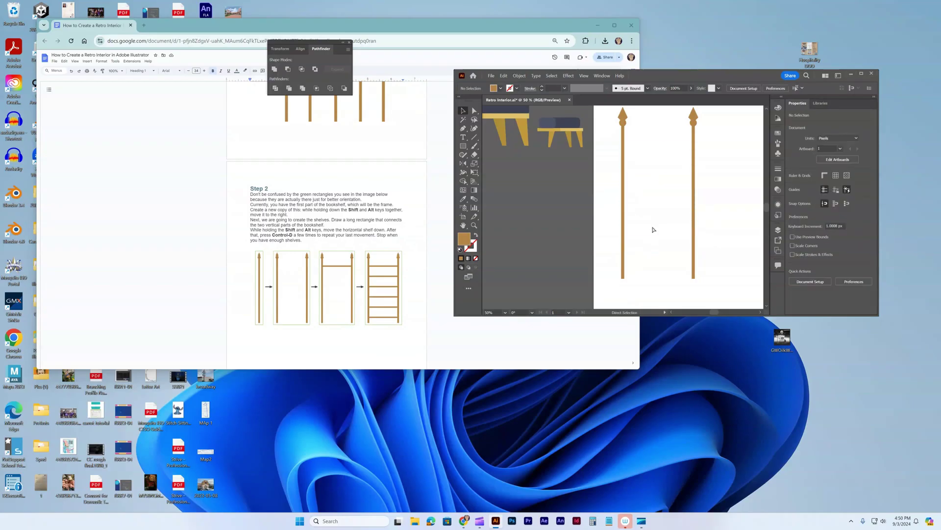
pyautogui.hotkey('ctrl', 'z')
pyautogui.click(675, 241)
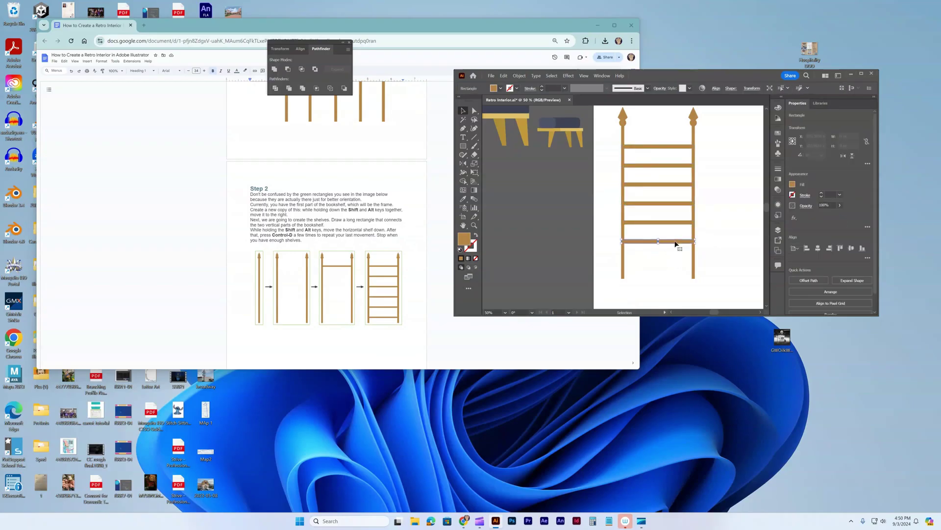
pyautogui.press('Delete')
pyautogui.click(679, 223)
pyautogui.press('Delete')
pyautogui.click(678, 204)
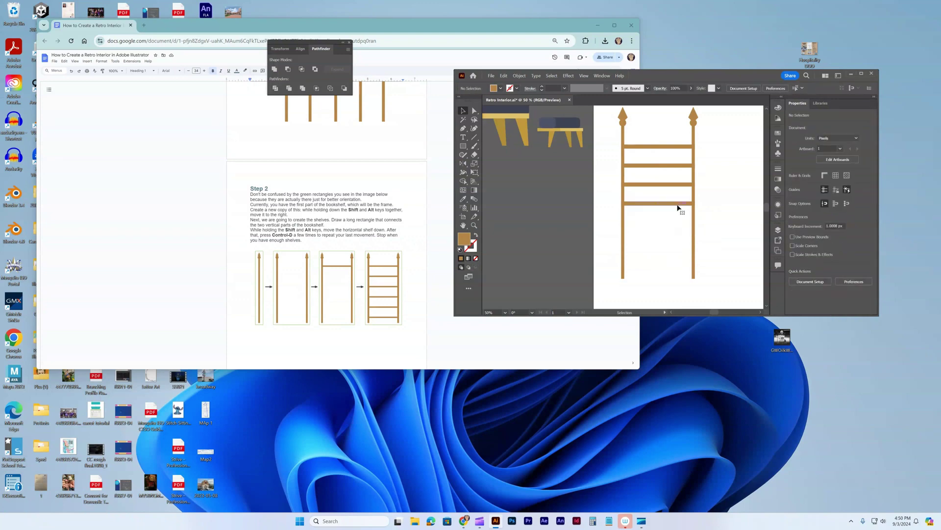
pyautogui.press('Delete')
pyautogui.click(677, 184)
pyautogui.press('Delete')
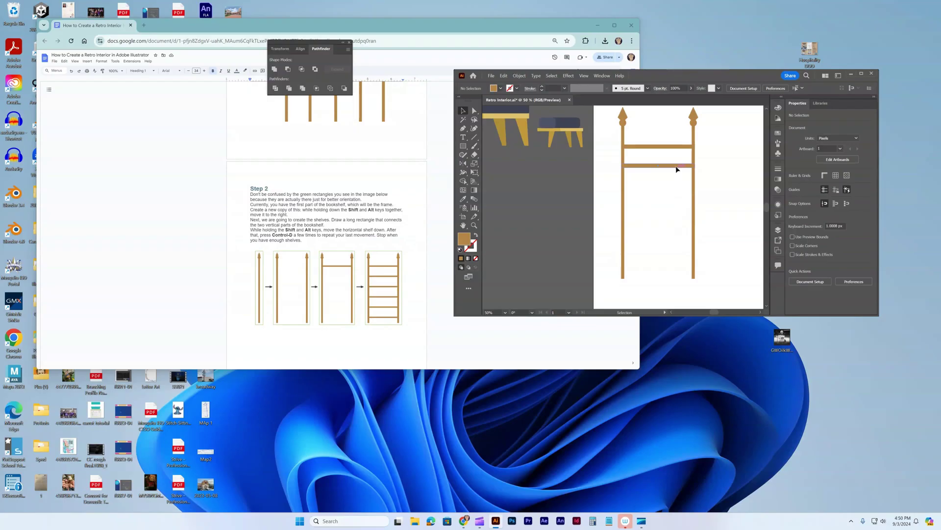
pyautogui.click(676, 167)
pyautogui.press('Delete')
pyautogui.click(674, 147)
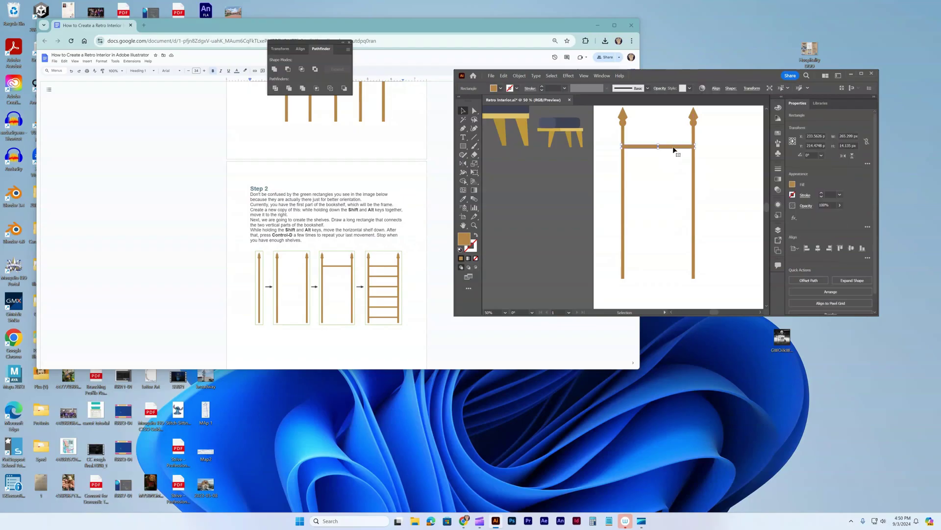
pyautogui.keyDown('shift'); pyautogui.click(674, 148); pyautogui.keyUp('shift')
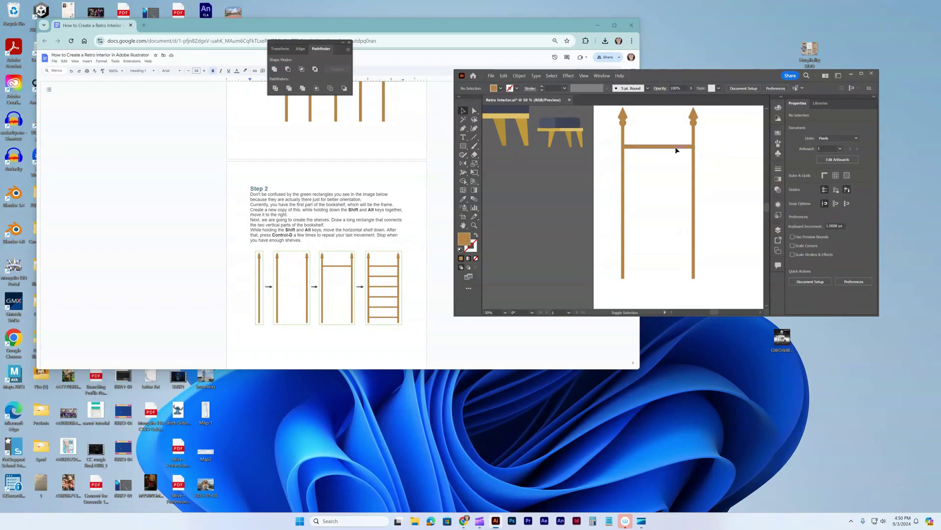
# - Copy the top shelf about 66 px lower and repeat it twice with Ctrl+D
pyautogui.moveTo(676, 150)
pyautogui.mouseDown()
pyautogui.moveTo(676, 179)
pyautogui.moveTo(676, 168)
pyautogui.mouseUp()
pyautogui.keyDown('shift'); pyautogui.click(677, 178); pyautogui.keyUp('shift')
pyautogui.hotkey('ctrl', 'z')
pyautogui.hotkey('ctrl', 'z')
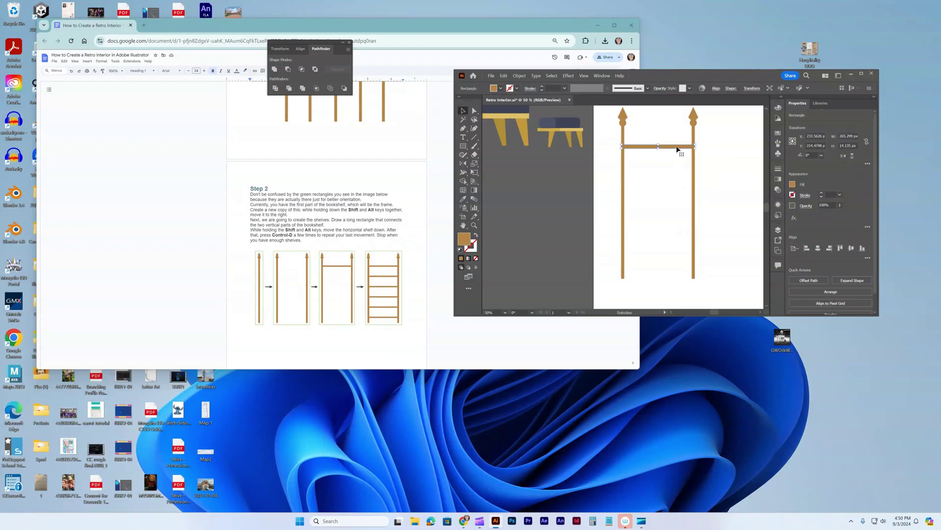
pyautogui.keyDown('shift'); pyautogui.click(676, 148); pyautogui.keyUp('shift')
pyautogui.moveTo(677, 151); pyautogui.dragTo(676, 176)
pyautogui.hotkey('ctrl', 'd')
pyautogui.hotkey('ctrl', 'd')
pyautogui.hotkey('ctrl', 'd')
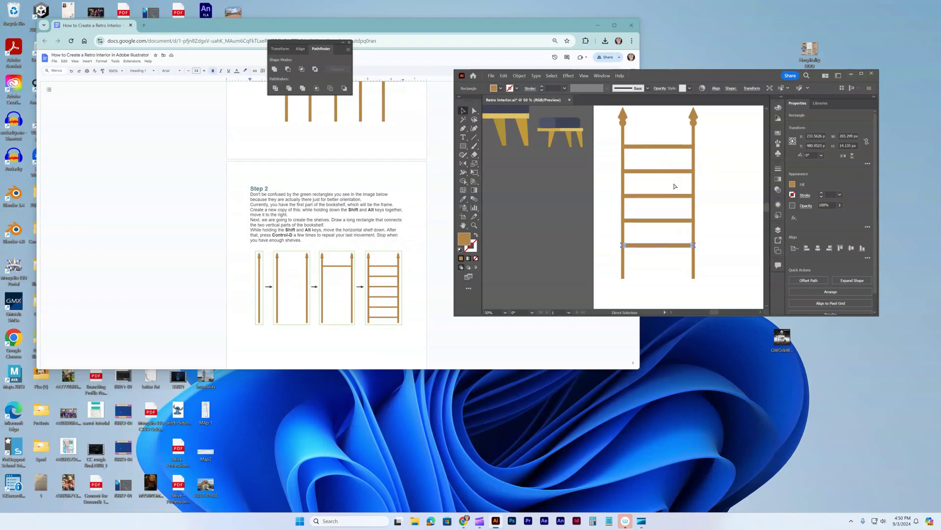
pyautogui.hotkey('ctrl', 'd')
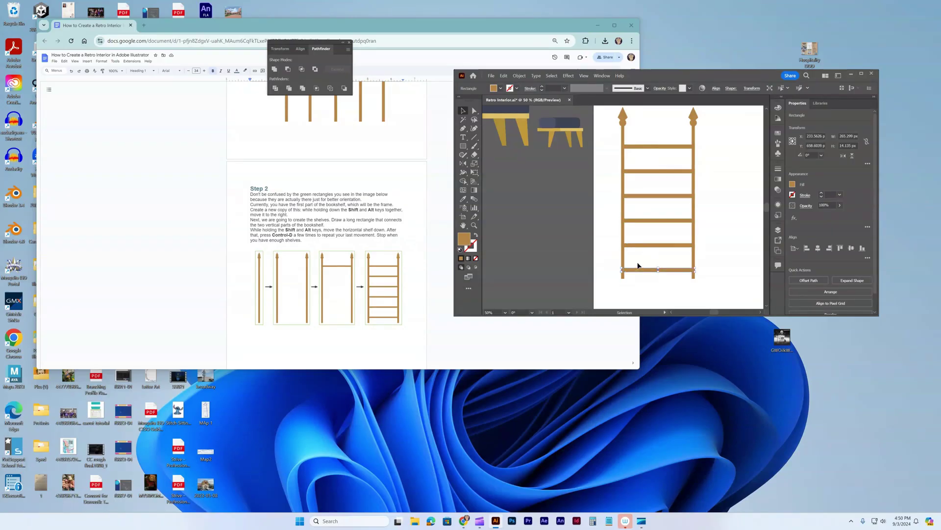
# - Select all the shelves and nudge them upward together
pyautogui.keyDown('shift'); pyautogui.click(651, 244); pyautogui.keyUp('shift')
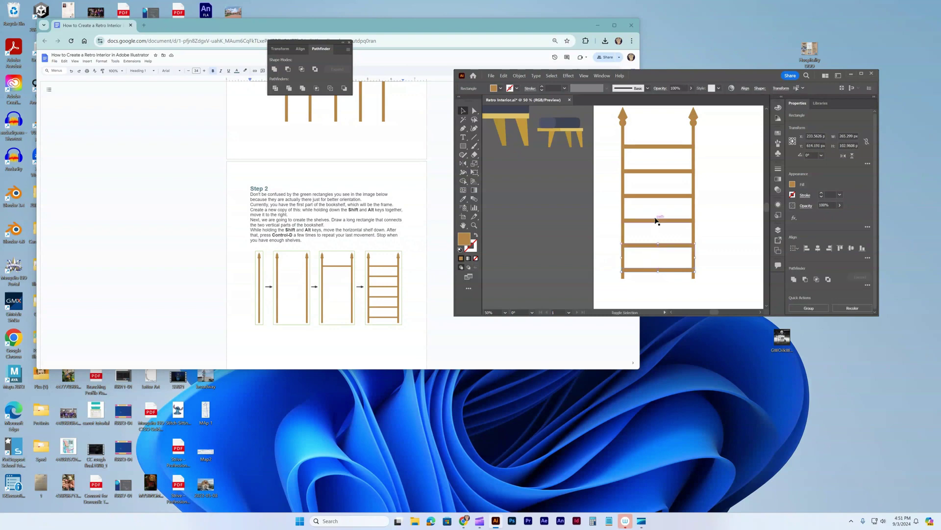
pyautogui.keyDown('shift'); pyautogui.click(658, 220); pyautogui.keyUp('shift')
pyautogui.keyDown('shift'); pyautogui.click(660, 172); pyautogui.keyUp('shift')
pyautogui.keyDown('shift'); pyautogui.click(663, 146); pyautogui.keyUp('shift')
pyautogui.press('Up')
pyautogui.press('Up')
pyautogui.press('Up')
pyautogui.press('Up')
# - Draw a large rectangle over the bookshelf filled dark brown R 147, G 85, B 43
pyautogui.scroll(-6, 341, 267)
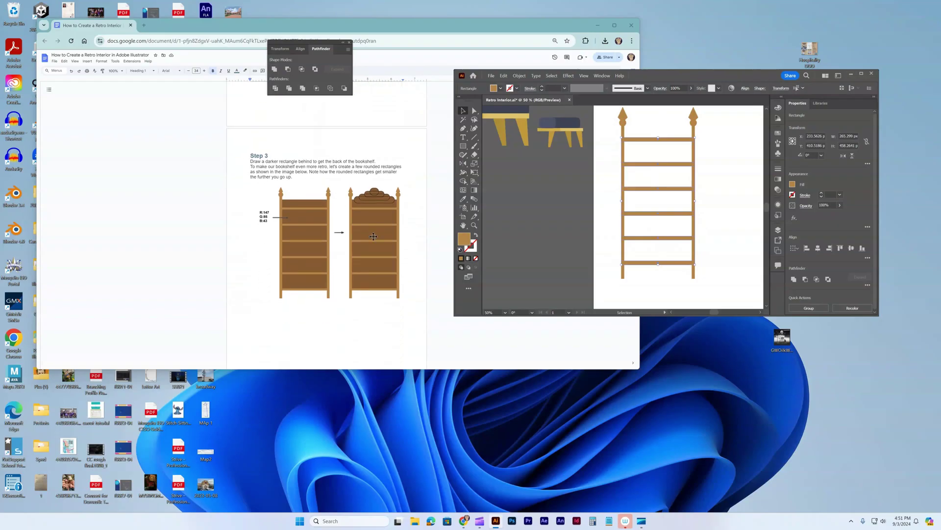
pyautogui.click(464, 146)
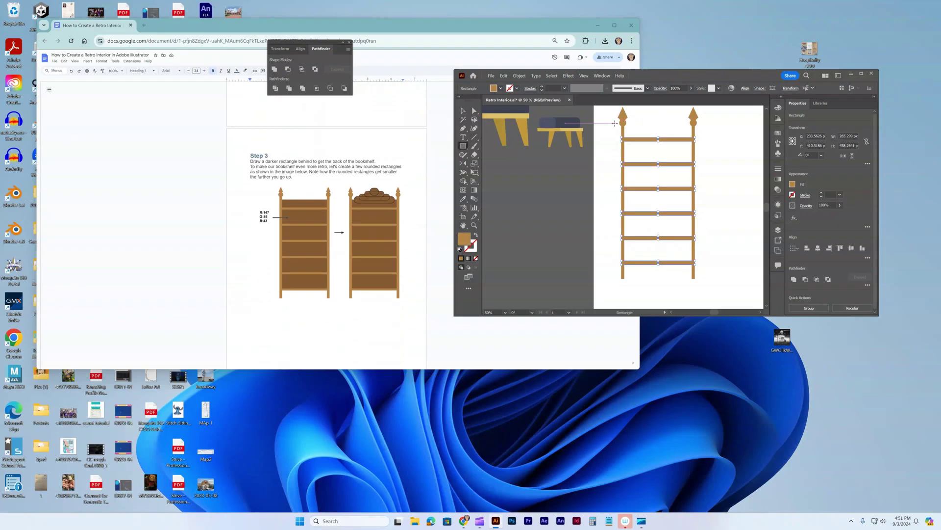
pyautogui.moveTo(613, 123)
pyautogui.mouseDown()
pyautogui.moveTo(645, 142)
pyautogui.moveTo(696, 280)
pyautogui.mouseUp()
pyautogui.doubleClick(464, 239)
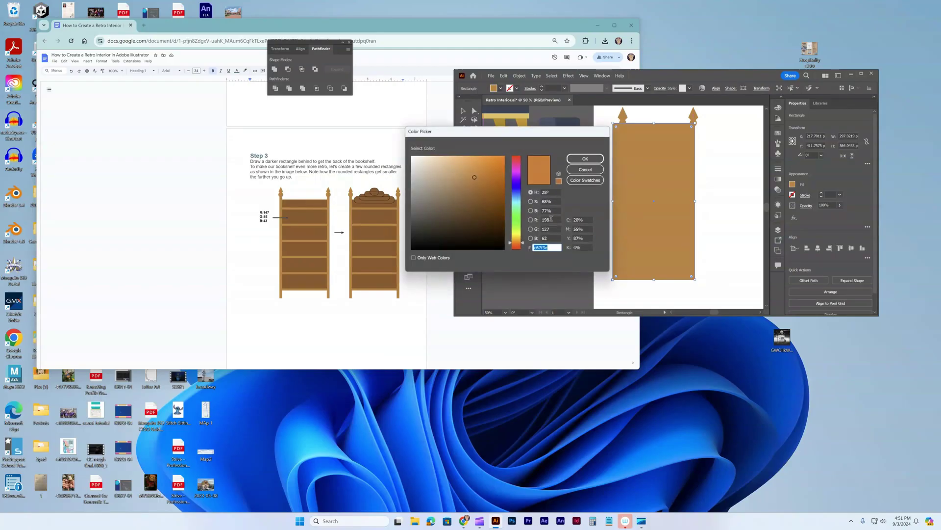
pyautogui.click(551, 219)
pyautogui.write('147')
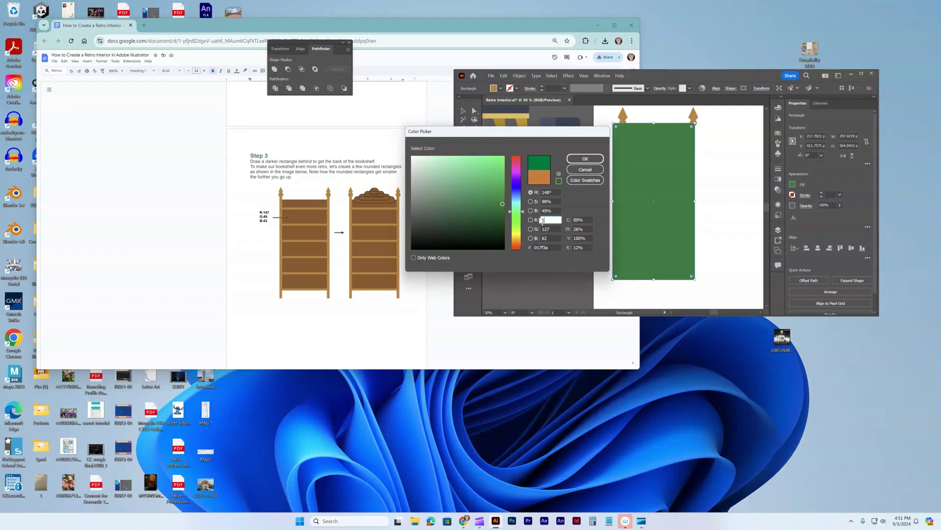
pyautogui.click(549, 229)
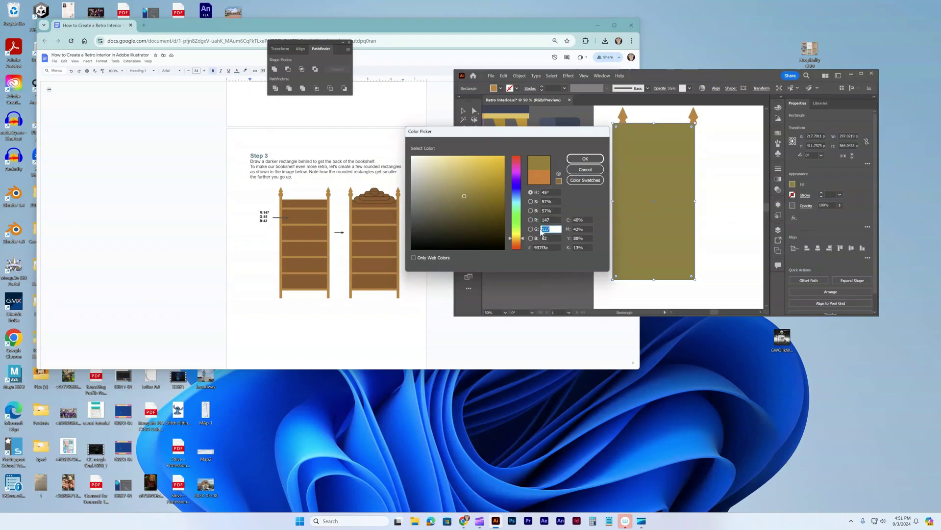
pyautogui.write('85')
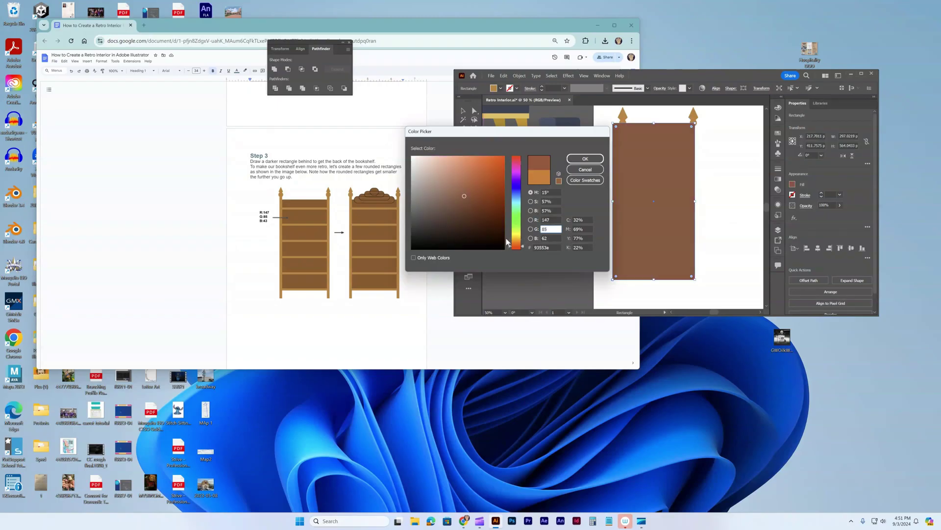
pyautogui.click(542, 240)
pyautogui.write('4')
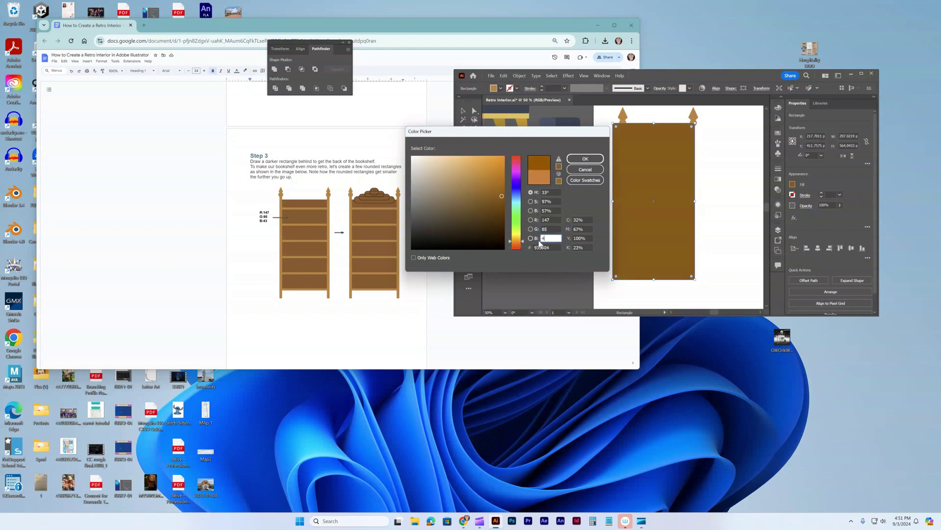
pyautogui.write('3')
pyautogui.click(591, 159)
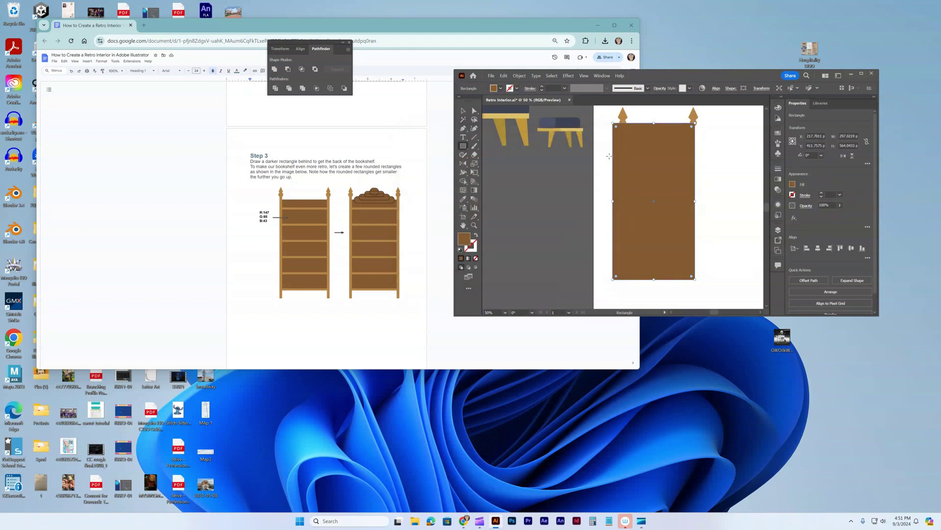
# - Send the dark brown panel behind the shelves and narrow it from the left
pyautogui.click(463, 110)
pyautogui.rightClick(652, 185)
pyautogui.moveTo(692, 361)
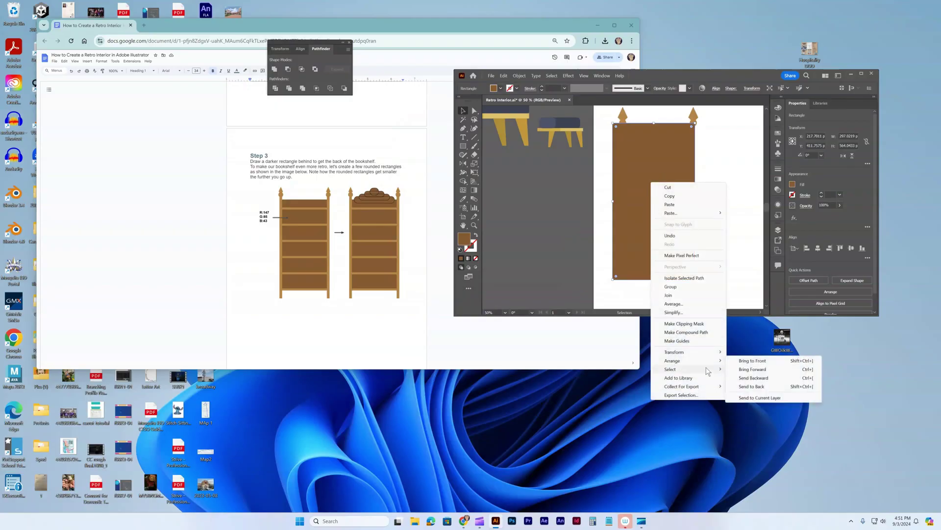
pyautogui.click(751, 387)
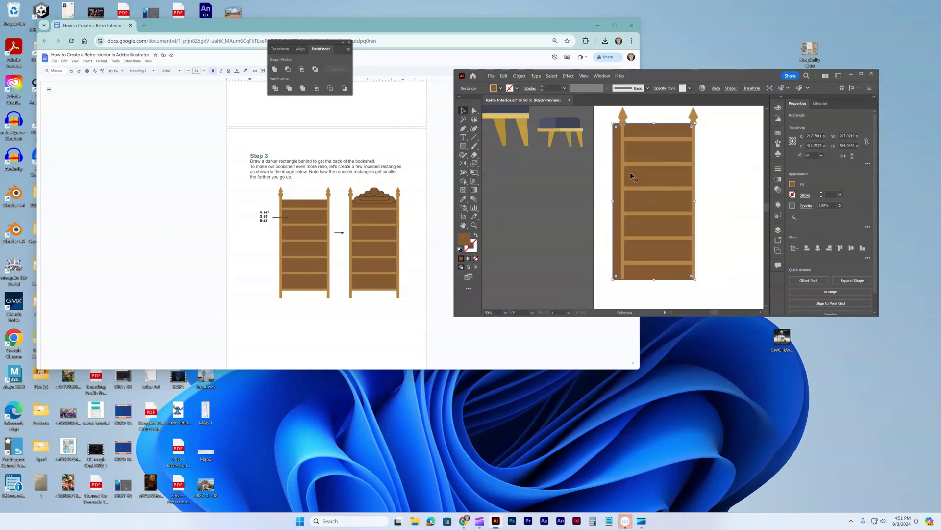
pyautogui.moveTo(613, 202); pyautogui.dragTo(621, 202)
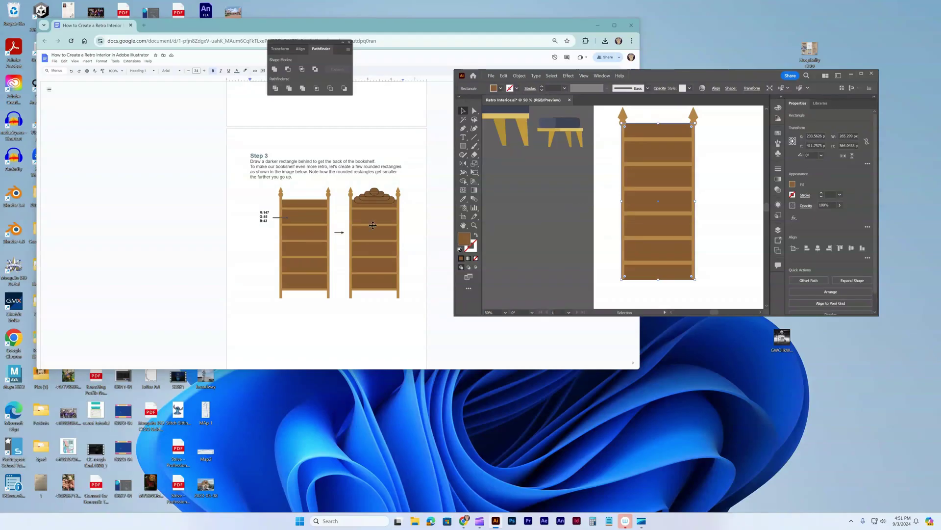
# - Draw a rounded rectangle above the bookshelf and place a pasted copy on its top
pyautogui.scroll(-2, 372, 225)
pyautogui.scroll(2, 373, 225)
pyautogui.moveTo(462, 146); pyautogui.dragTo(507, 155)
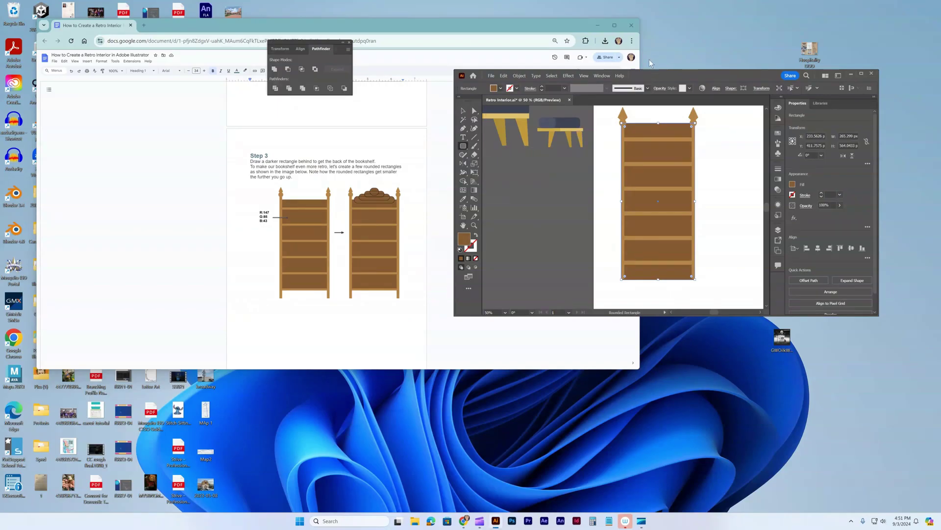
pyautogui.scroll(2, 633, 122)
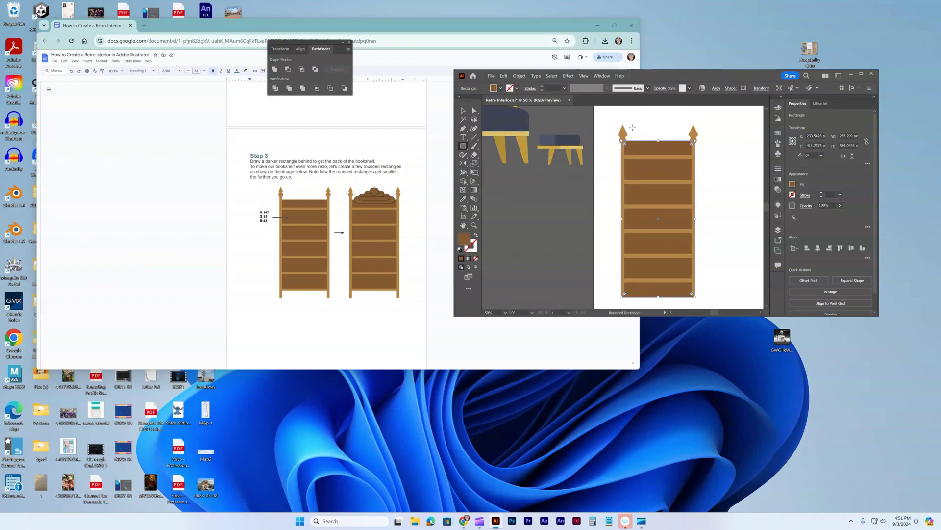
pyautogui.moveTo(631, 127)
pyautogui.mouseDown()
pyautogui.moveTo(689, 139)
pyautogui.moveTo(639, 138)
pyautogui.mouseUp()
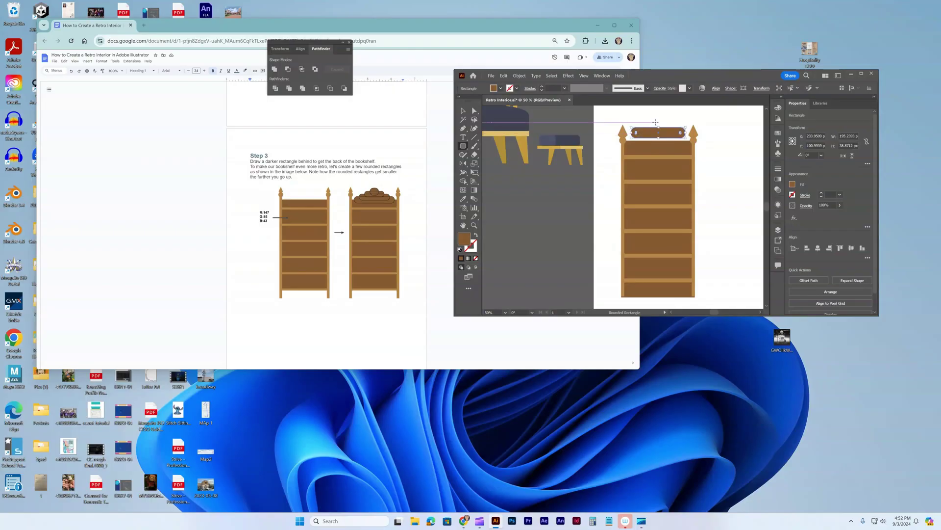
pyautogui.press('ctrl')
pyautogui.hotkey('ctrl', 'v')
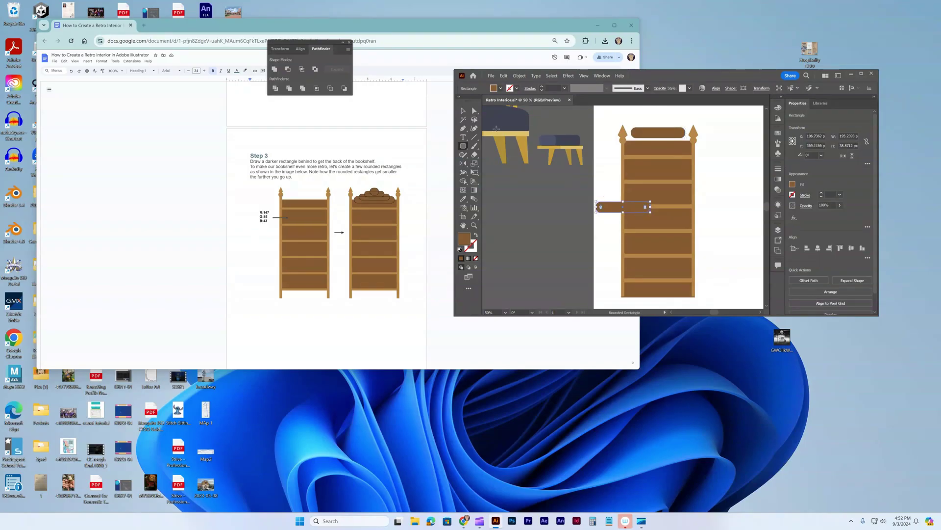
pyautogui.click(463, 111)
pyautogui.moveTo(608, 206); pyautogui.dragTo(646, 127)
# - Add a smaller topmost rounded rectangle and lower the stacked crown onto the bookshelf
pyautogui.scroll(1, 645, 127)
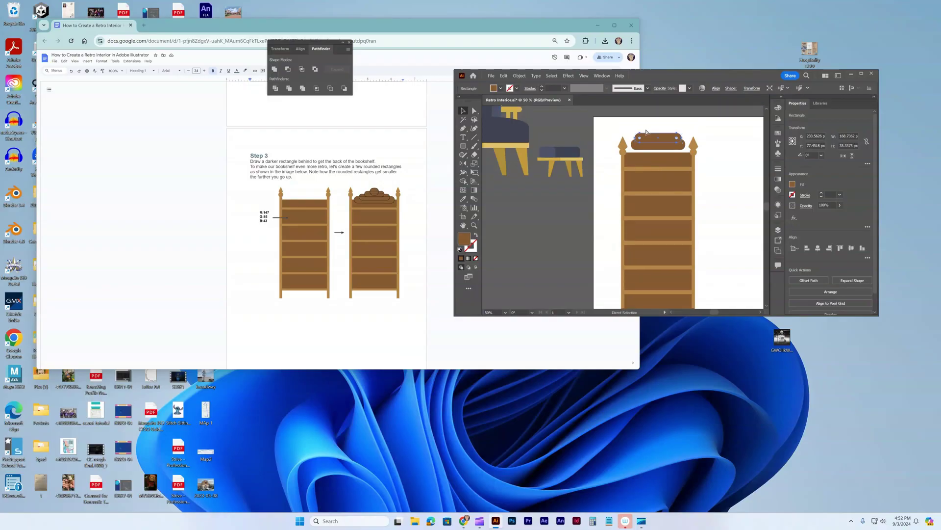
pyautogui.hotkey('ctrl', 'v')
pyautogui.moveTo(608, 210); pyautogui.dragTo(651, 136)
pyautogui.moveTo(610, 204)
pyautogui.mouseDown()
pyautogui.moveTo(626, 208)
pyautogui.moveTo(637, 196)
pyautogui.moveTo(674, 128)
pyautogui.moveTo(658, 129)
pyautogui.mouseUp()
pyautogui.scroll(-5, 407, 200)
pyautogui.scroll(-3, 407, 200)
pyautogui.scroll(6, 407, 200)
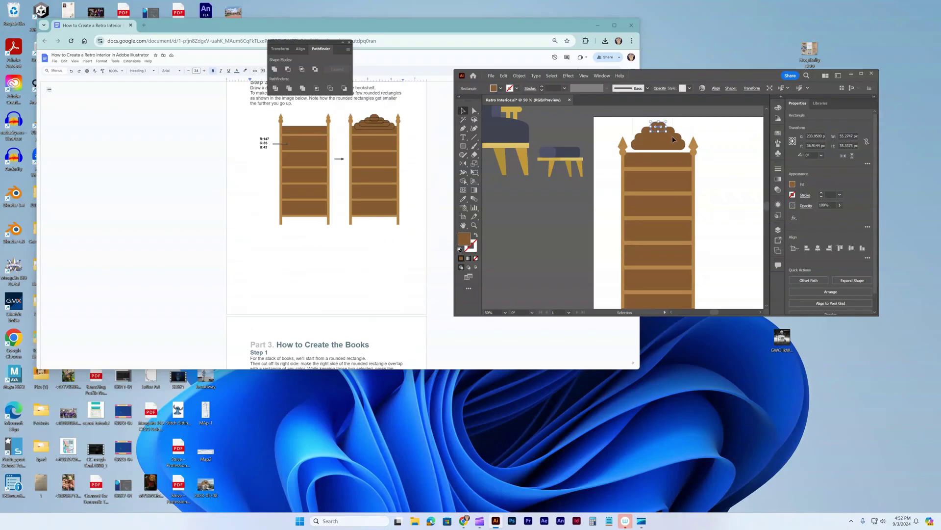
pyautogui.keyDown('shift'); pyautogui.click(682, 148); pyautogui.keyUp('shift')
pyautogui.moveTo(681, 148); pyautogui.dragTo(678, 150)
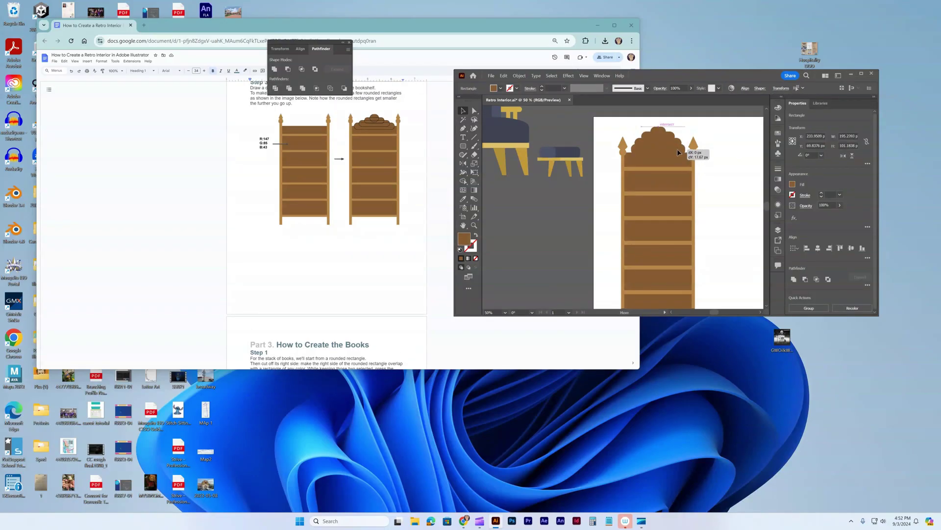
pyautogui.moveTo(677, 152); pyautogui.dragTo(677, 154)
pyautogui.click(706, 158)
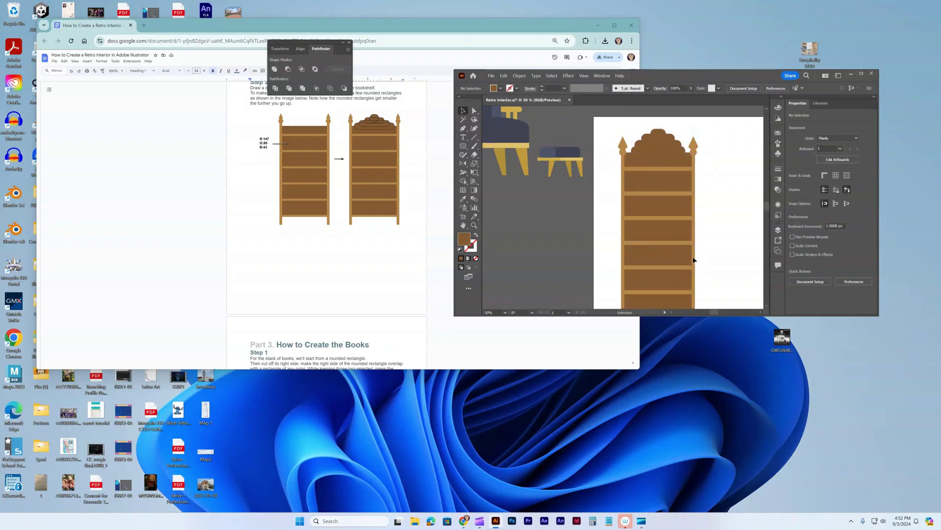
# - Drag the crown's base rectangle handles so it spans the bookshelf top between the finials
pyautogui.scroll(-10, 380, 289)
pyautogui.scroll(-10, 380, 290)
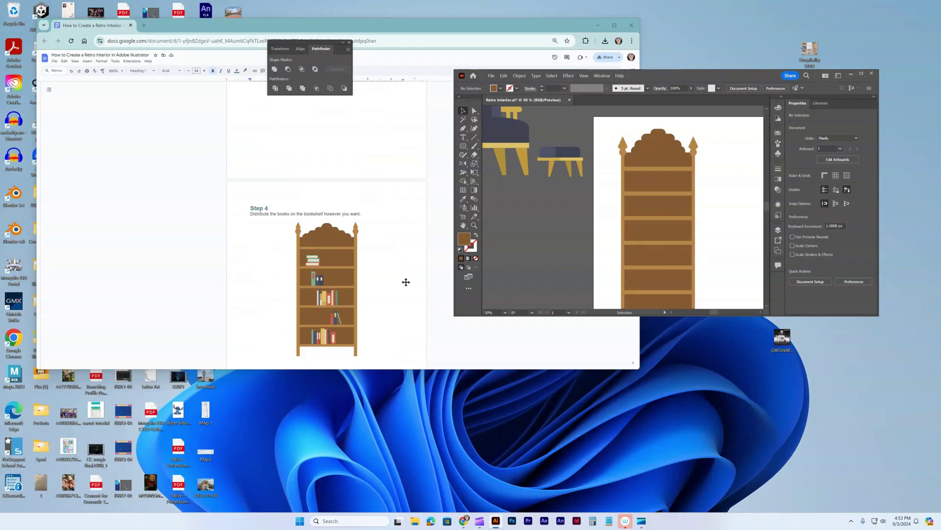
pyautogui.click(634, 151)
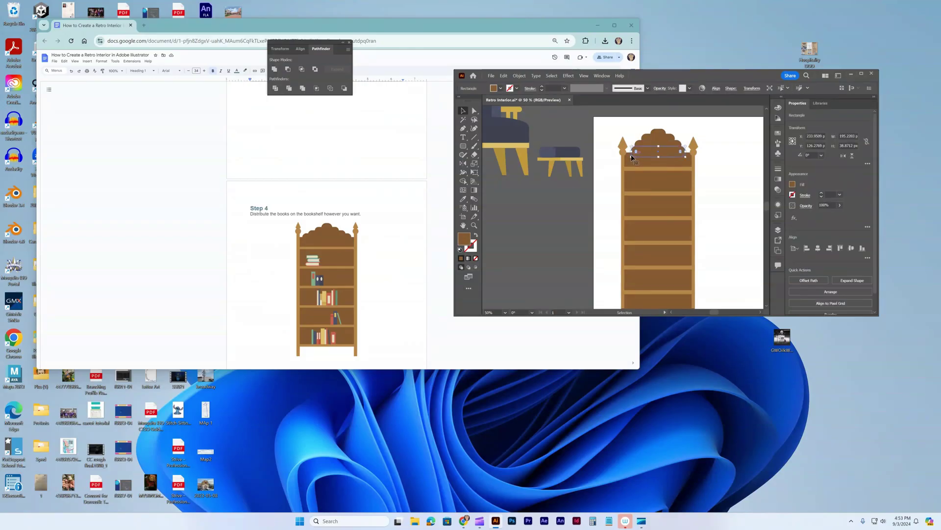
pyautogui.moveTo(631, 157); pyautogui.dragTo(628, 156)
pyautogui.moveTo(685, 155); pyautogui.dragTo(689, 156)
pyautogui.moveTo(629, 156); pyautogui.dragTo(660, 149)
pyautogui.click(607, 168)
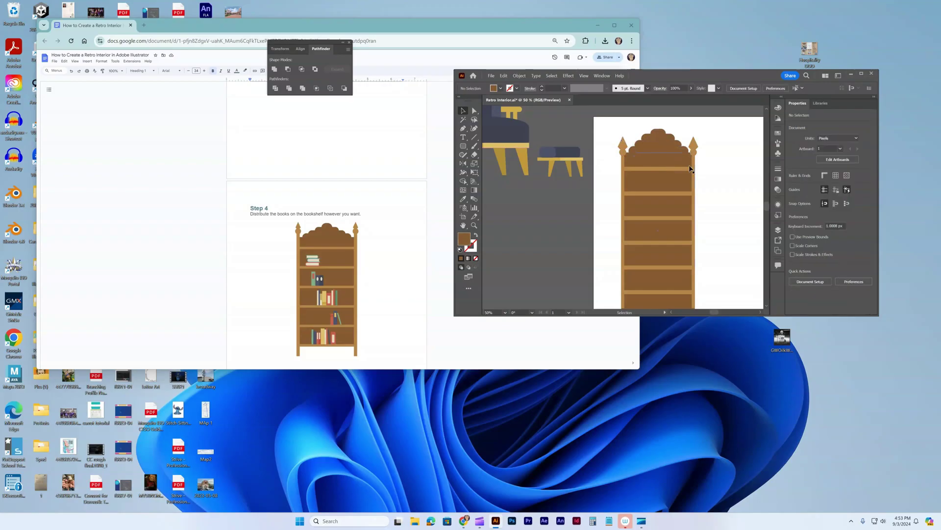
pyautogui.scroll(1, 661, 176)
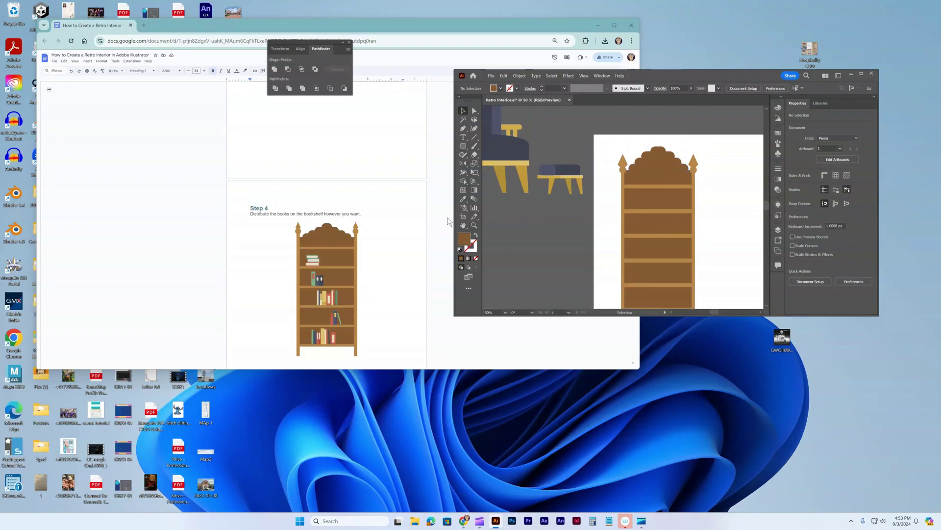
pyautogui.scroll(15, 403, 209)
pyautogui.scroll(-5, 402, 208)
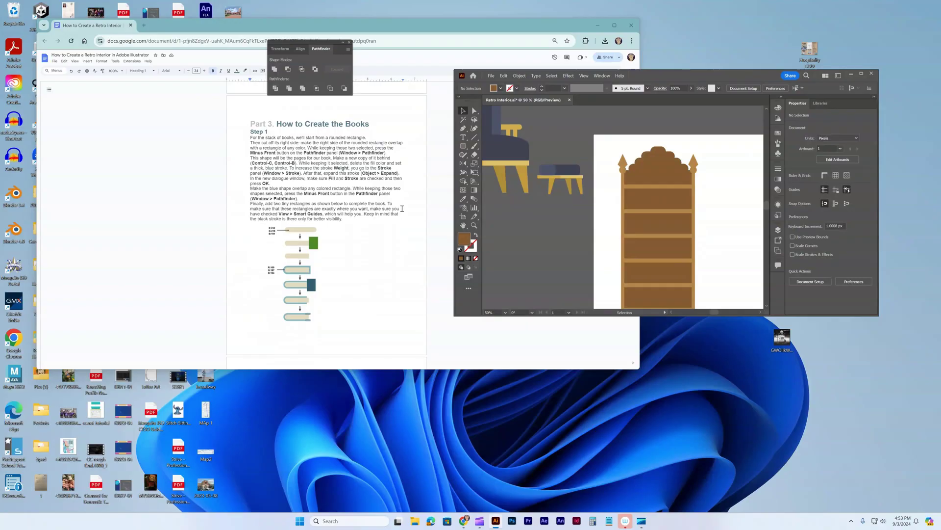
# - Draw a flat rounded rectangle below the chair with the Rounded Rectangle Tool
pyautogui.scroll(-1, 402, 208)
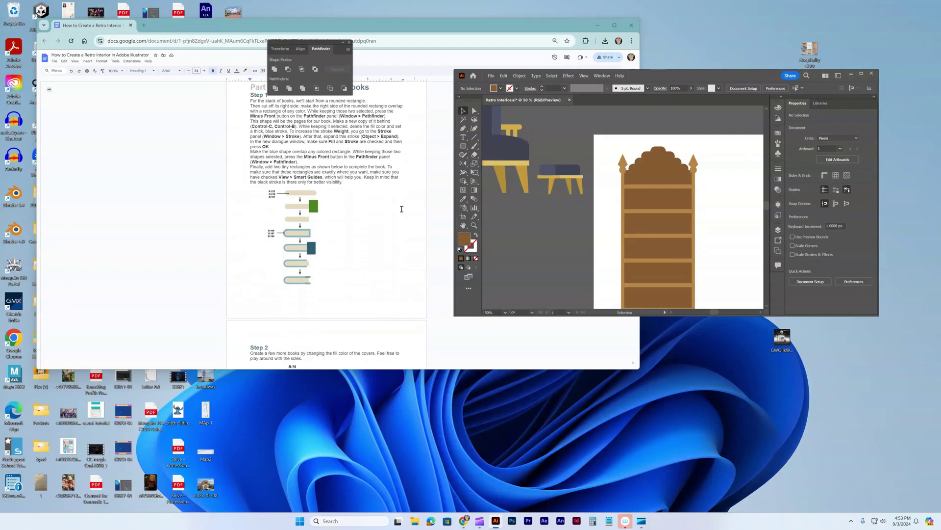
pyautogui.moveTo(463, 146); pyautogui.dragTo(502, 154)
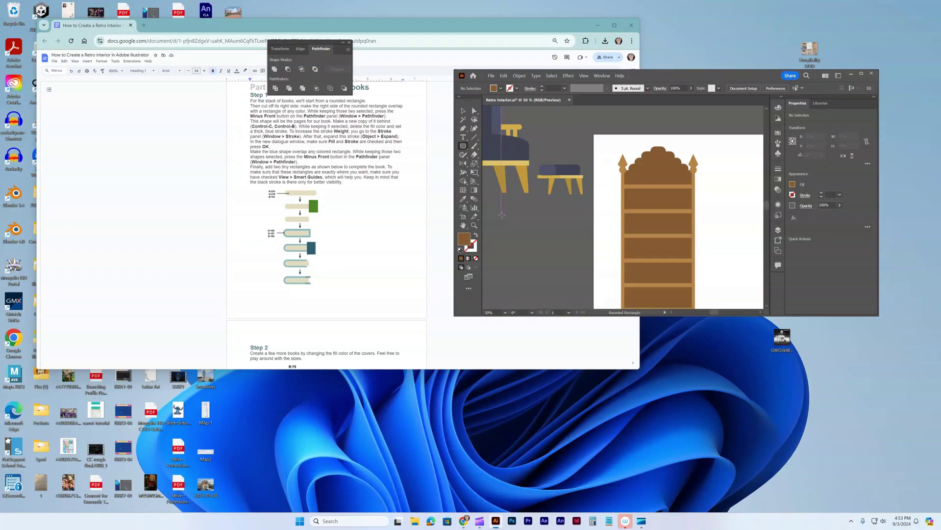
pyautogui.moveTo(503, 215); pyautogui.dragTo(552, 223)
# - Fill the rounded rectangle with pale beige, R 232 G 218 B 191
pyautogui.doubleClick(463, 239)
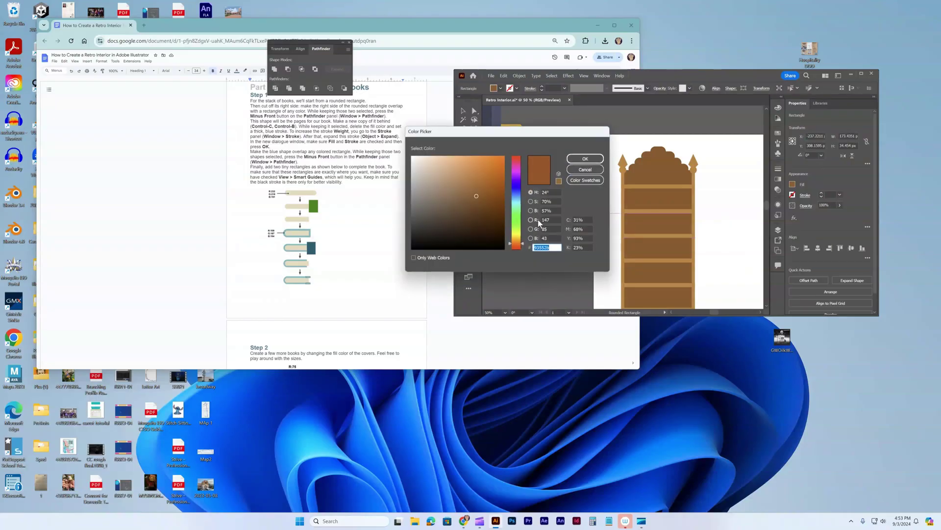
pyautogui.click(544, 220)
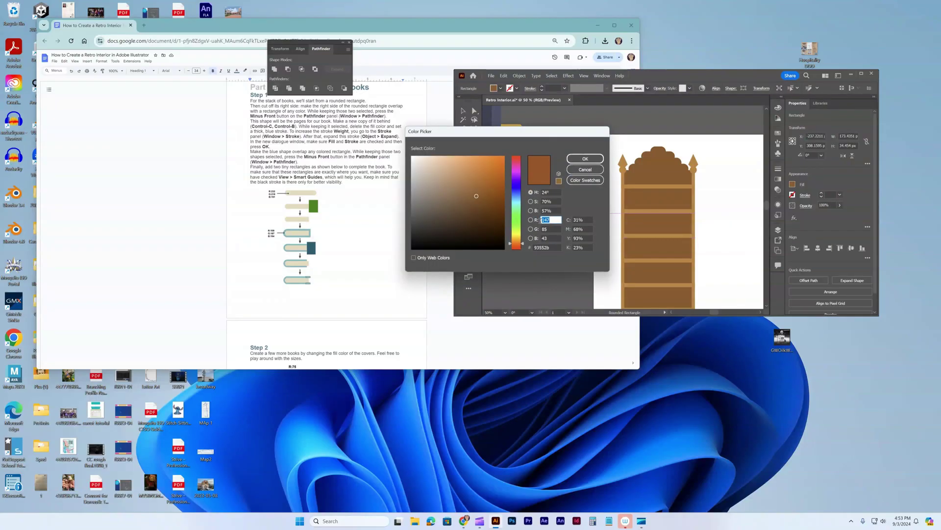
pyautogui.write('232')
pyautogui.press('Tab')
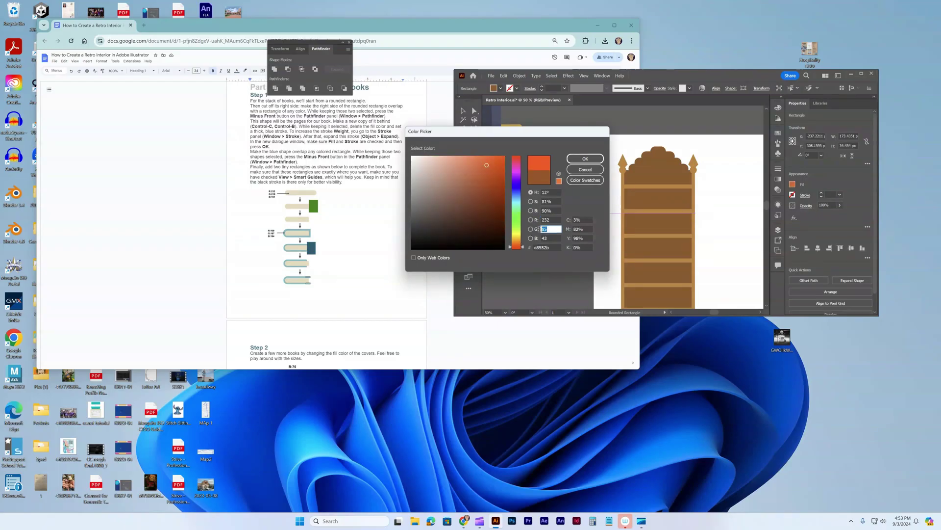
pyautogui.write('218')
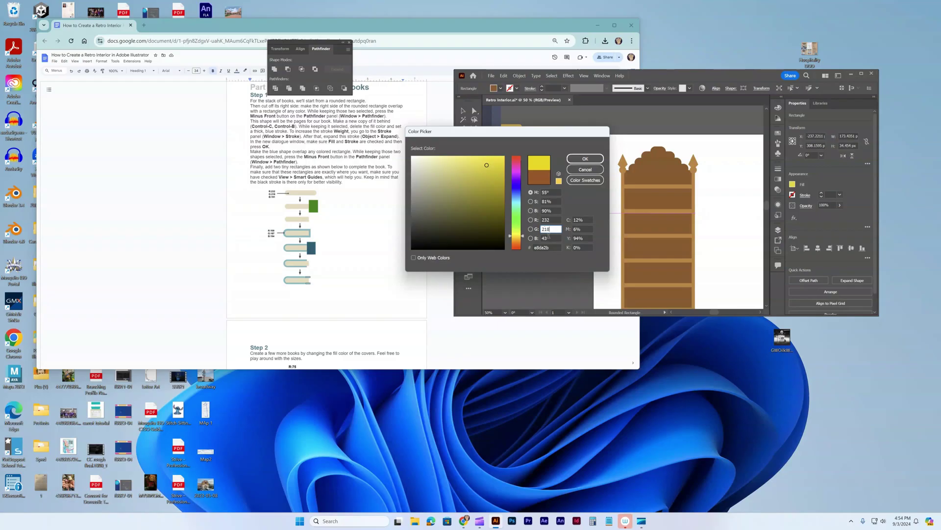
pyautogui.press('Tab')
pyautogui.write('19')
pyautogui.press('BackSpace')
pyautogui.write('1')
pyautogui.press('BackSpace')
pyautogui.write('91')
pyautogui.click(588, 158)
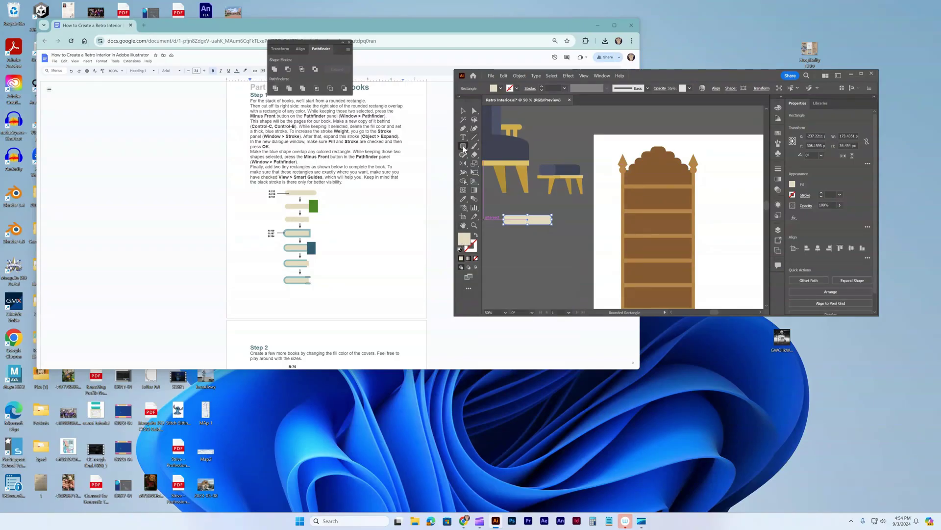
# - Draw a near-black rectangle over the right end of the beige bar
pyautogui.moveTo(464, 147); pyautogui.dragTo(492, 145)
pyautogui.moveTo(543, 211); pyautogui.dragTo(559, 229)
pyautogui.doubleClick(464, 239)
pyautogui.moveTo(486, 227)
pyautogui.mouseDown()
pyautogui.moveTo(495, 219)
pyautogui.moveTo(498, 238)
pyautogui.mouseUp()
pyautogui.click(585, 159)
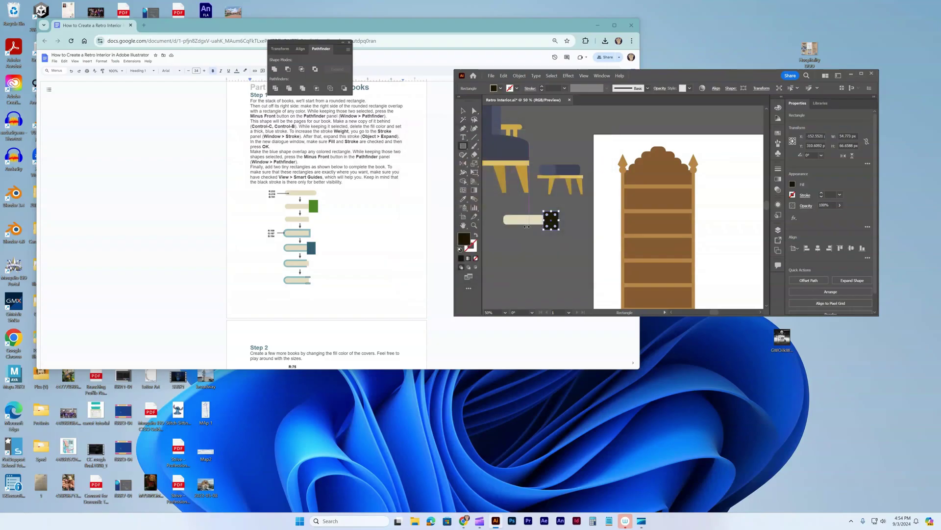
# - Subtract the dark rectangle from the bar with Minus Front, leaving a flat right side
pyautogui.moveTo(512, 208)
pyautogui.mouseDown()
pyautogui.moveTo(574, 227)
pyautogui.moveTo(530, 215)
pyautogui.mouseUp()
pyautogui.hotkey('ctrl', 'z')
pyautogui.press('v')
pyautogui.keyDown('shift'); pyautogui.click(522, 219); pyautogui.keyUp('shift')
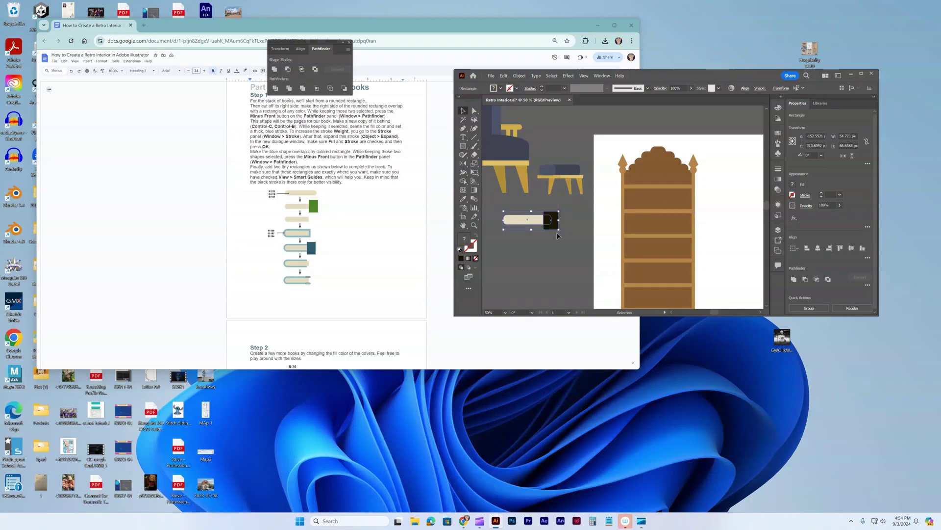
pyautogui.click(286, 69)
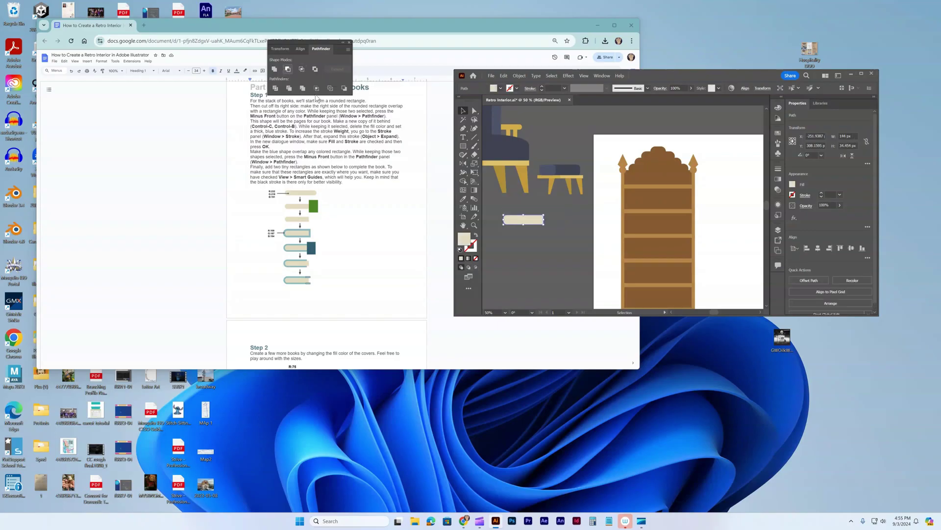
pyautogui.click(544, 254)
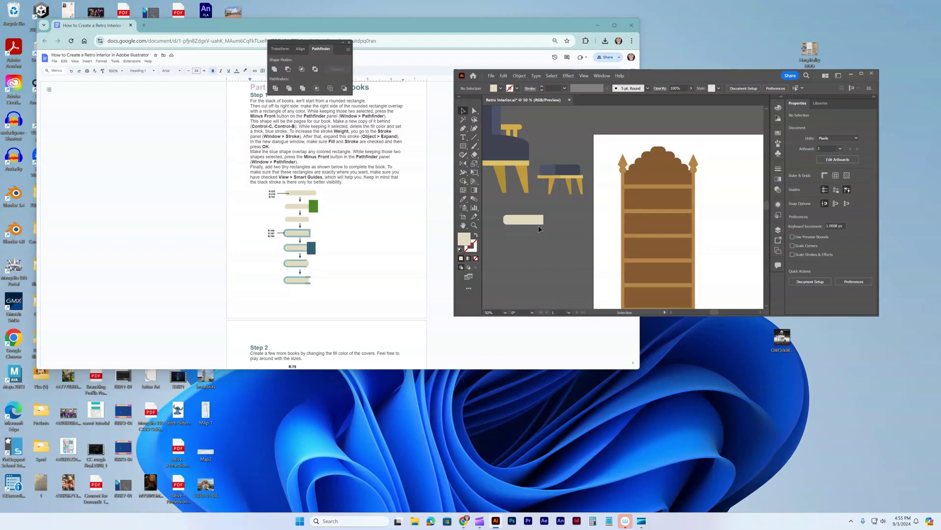
# - Swap the shape's fill to stroke and set the stroke to teal, R 109 G 187 B 194
pyautogui.click(540, 222)
pyautogui.press('a')
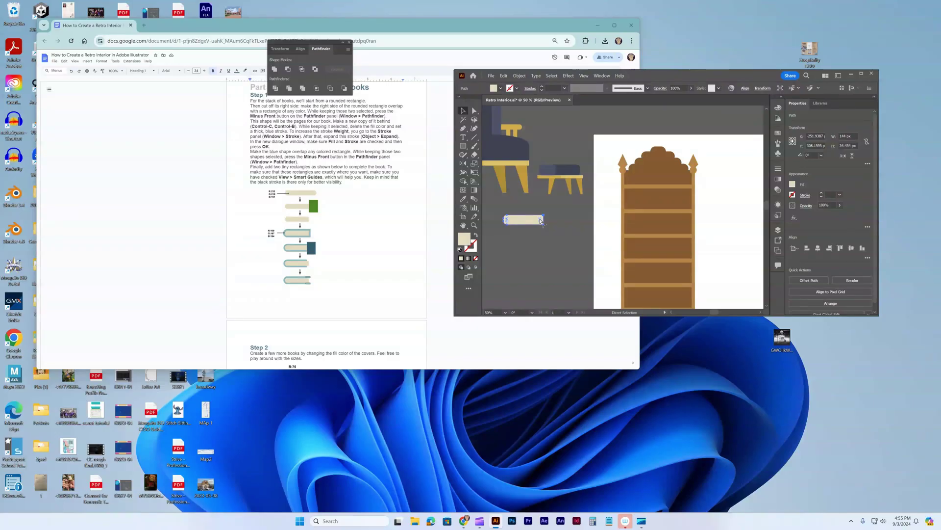
pyautogui.press('v')
pyautogui.click(476, 237)
pyautogui.doubleClick(471, 245)
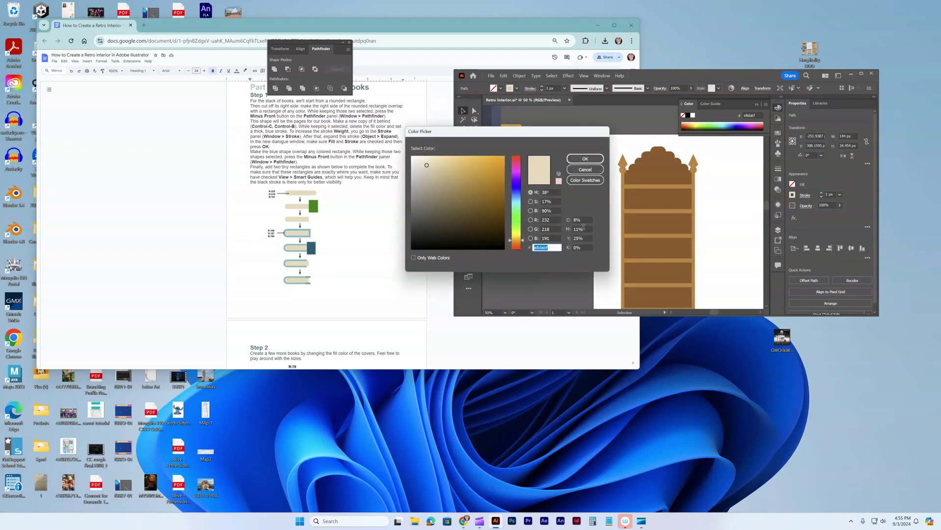
pyautogui.click(549, 220)
pyautogui.write('109')
pyautogui.click(541, 229)
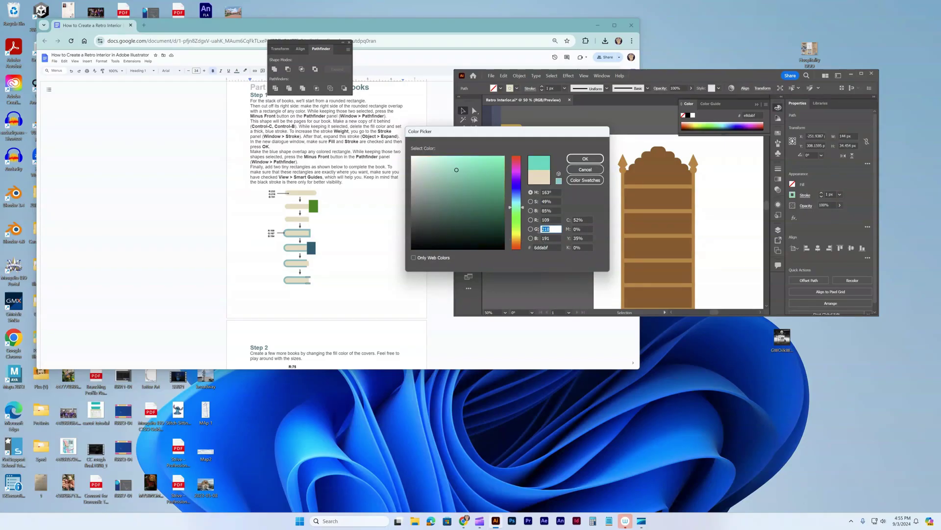
pyautogui.write('187')
pyautogui.click(548, 238)
pyautogui.write('194')
pyautogui.click(584, 159)
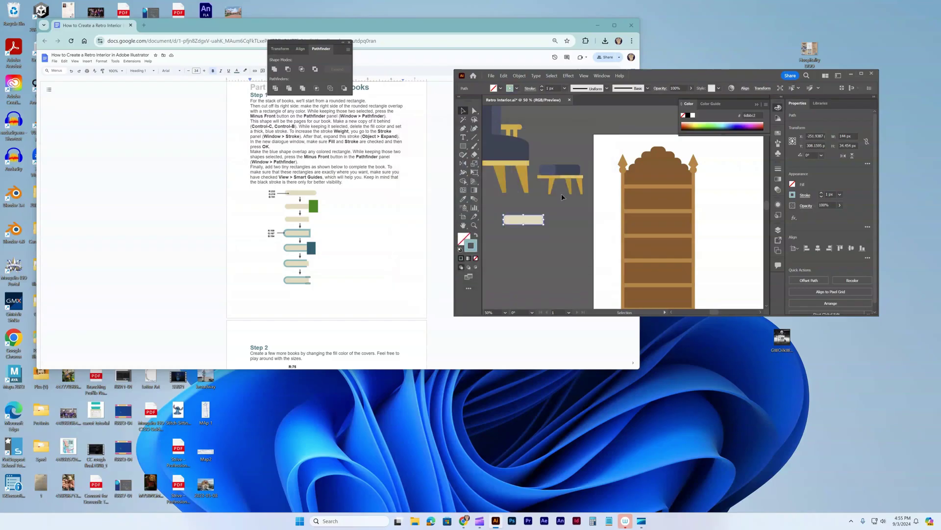
# - Raise the teal stroke weight to 15 px
pyautogui.click(541, 87)
pyautogui.click(541, 86)
pyautogui.click(541, 86)
pyautogui.click(513, 202)
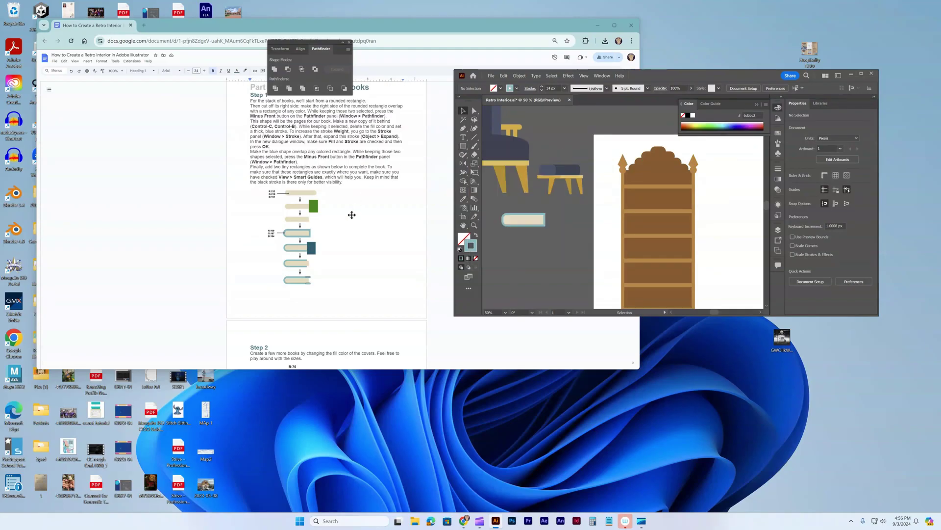
# - Expand the teal-stroked rectangle with Fill and Stroke, then move the cream rectangle onto it
pyautogui.scroll(-1, 352, 215)
pyautogui.scroll(1, 352, 215)
pyautogui.moveTo(542, 223); pyautogui.dragTo(539, 239)
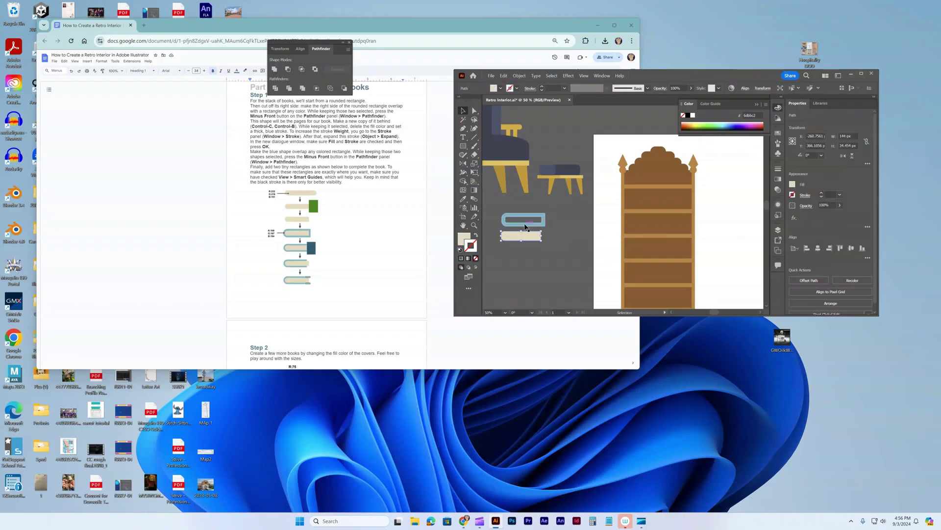
pyautogui.click(519, 75)
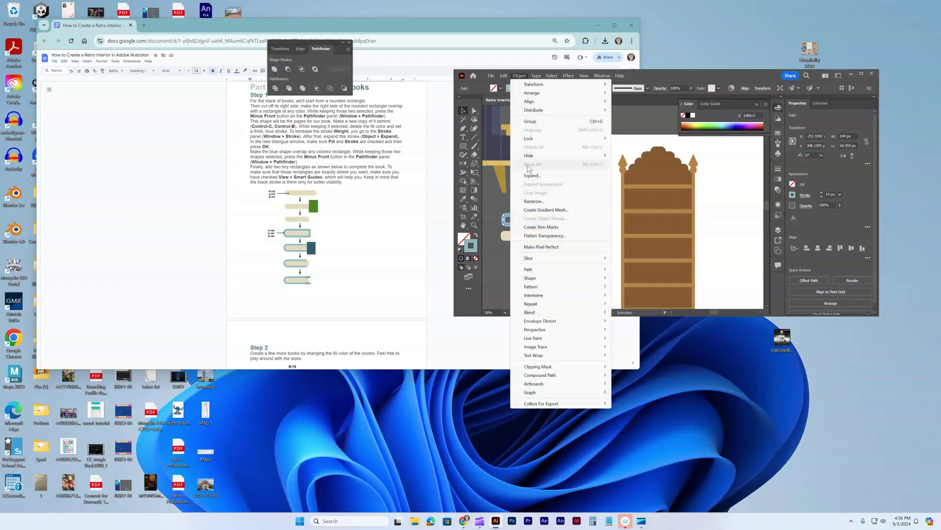
pyautogui.click(533, 176)
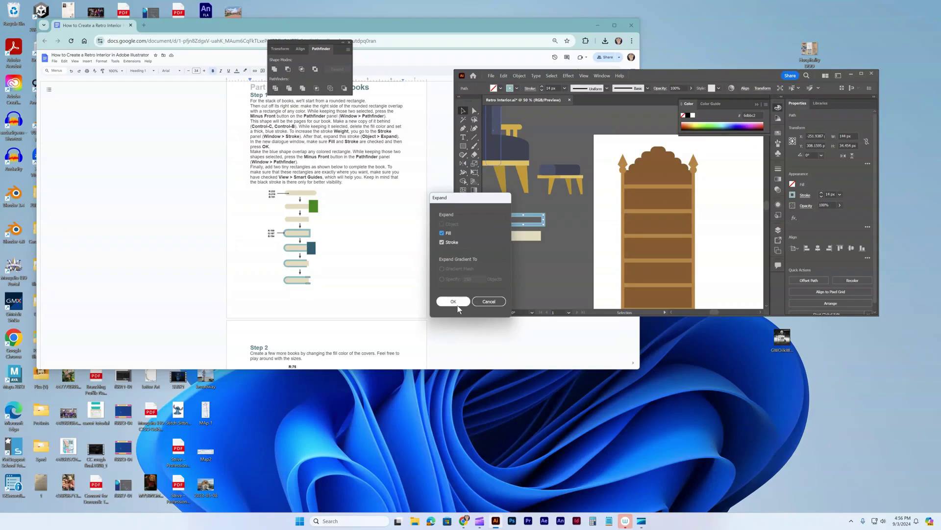
pyautogui.click(460, 301)
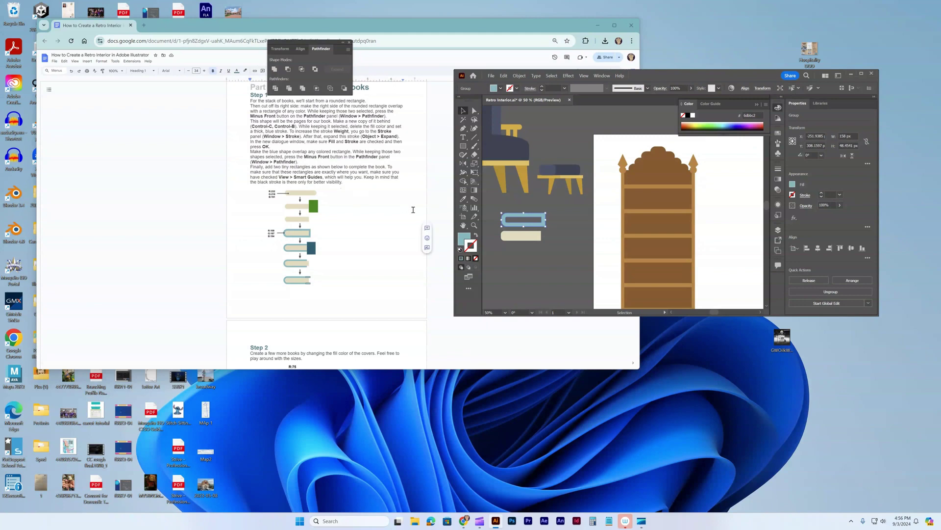
pyautogui.moveTo(513, 237); pyautogui.dragTo(514, 222)
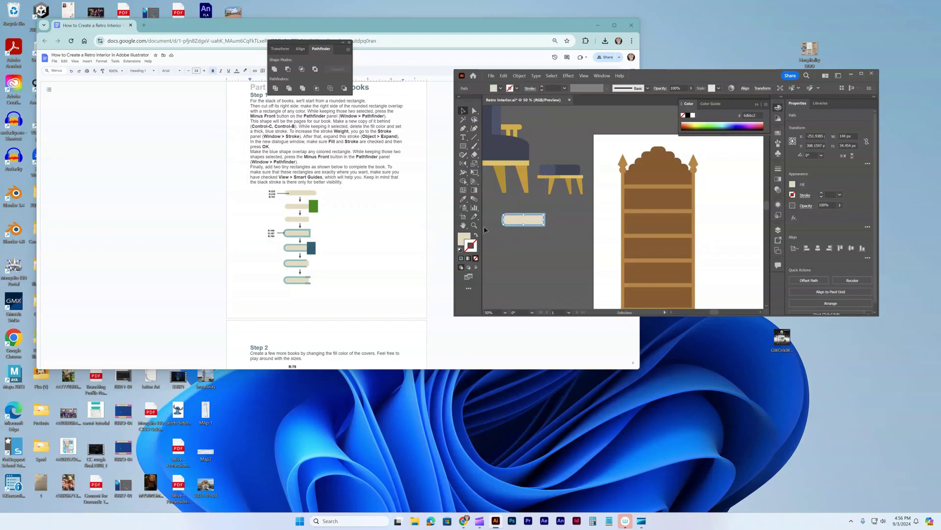
# - Cut a brown rectangle out of the cream pages' right end with Minus Front
pyautogui.click(579, 254)
pyautogui.click(463, 146)
pyautogui.moveTo(542, 208); pyautogui.dragTo(553, 229)
pyautogui.doubleClick(463, 240)
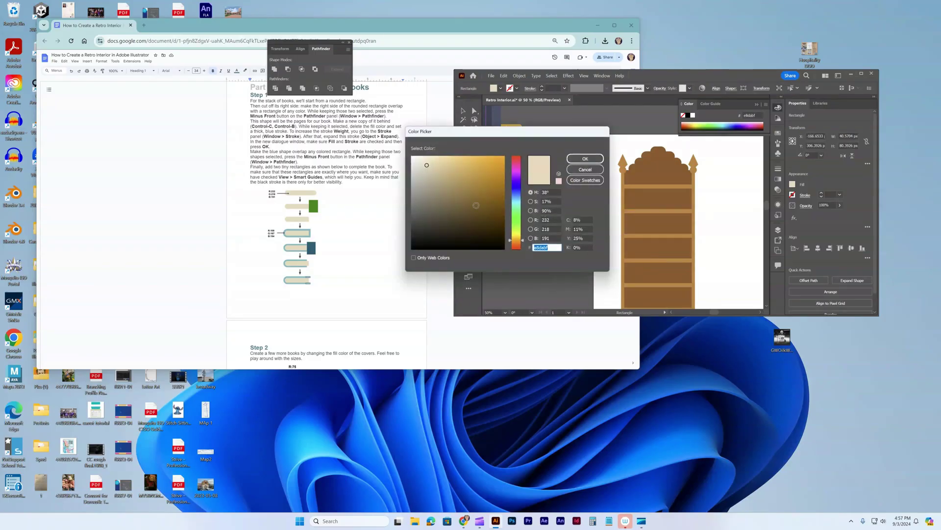
pyautogui.write('7f5c24')
pyautogui.click(585, 159)
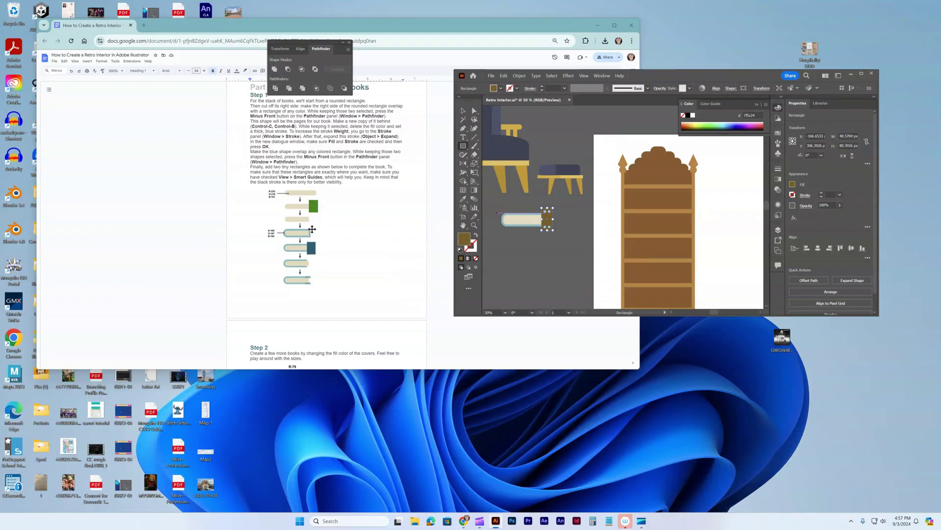
pyautogui.click(288, 69)
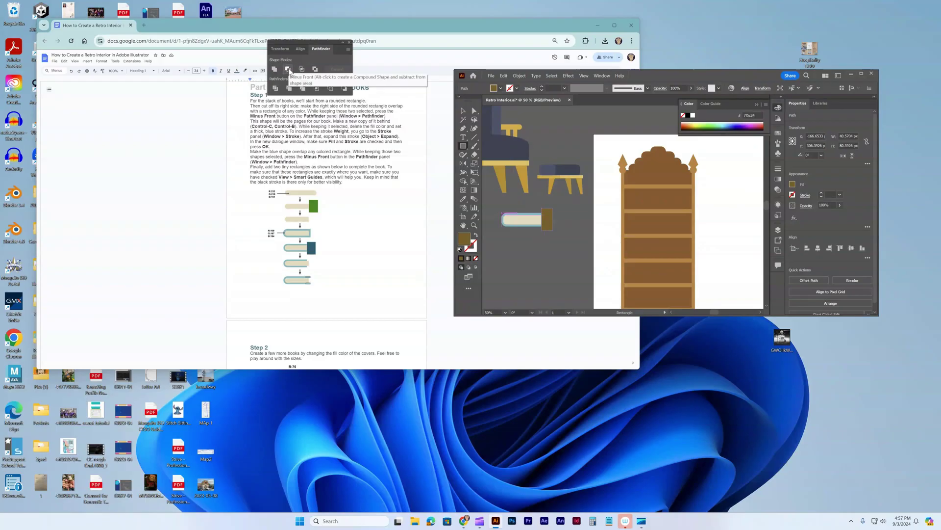
pyautogui.press('v')
pyautogui.moveTo(549, 225); pyautogui.dragTo(545, 222)
pyautogui.keyDown('shift'); pyautogui.click(522, 225); pyautogui.keyUp('shift')
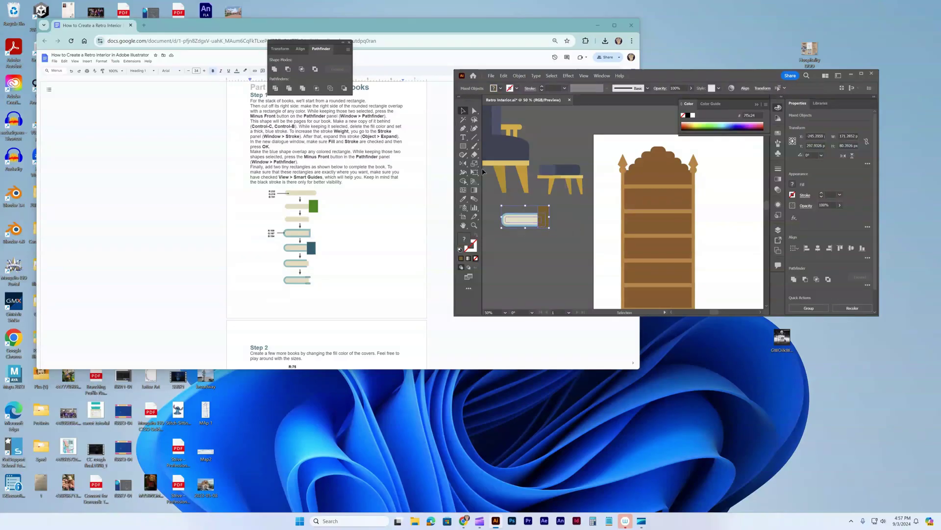
pyautogui.click(287, 69)
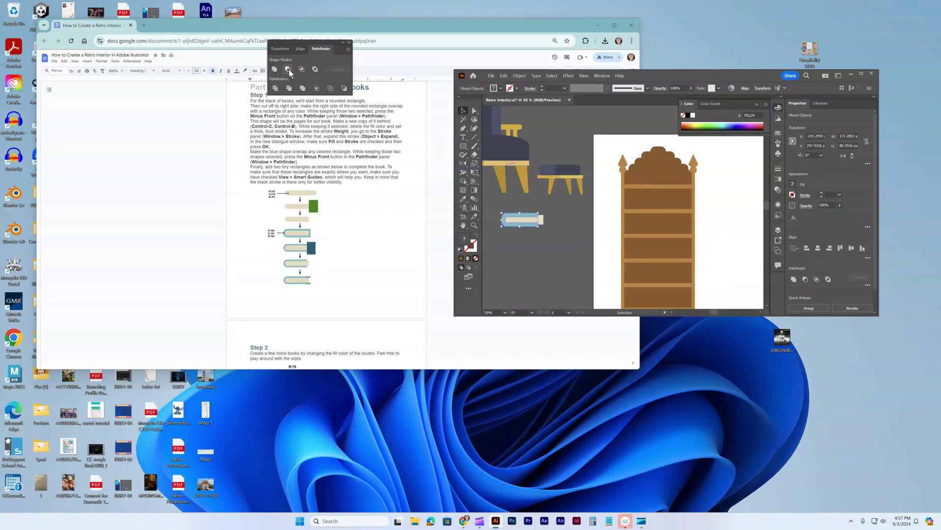
pyautogui.click(539, 244)
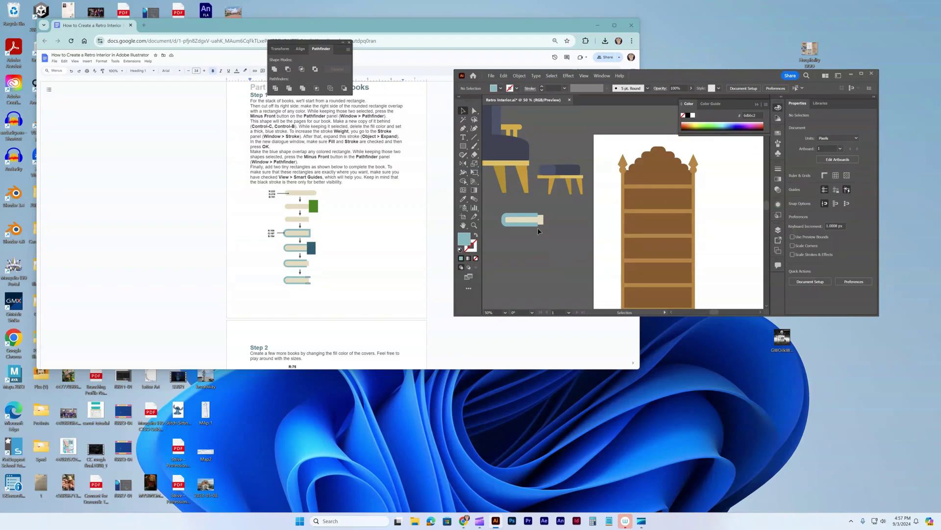
# - Trim the teal outline's right end the same way with another brown rectangle
pyautogui.moveTo(537, 205); pyautogui.dragTo(550, 226)
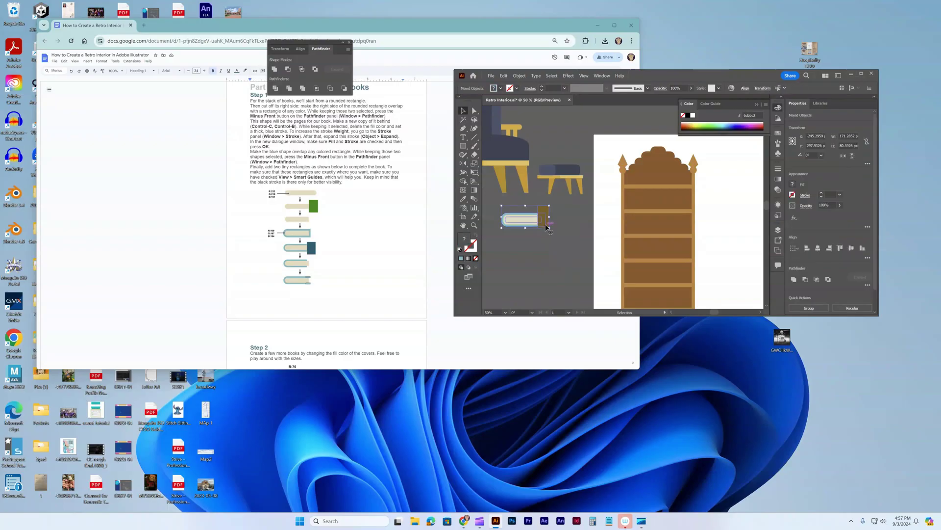
pyautogui.click(554, 230)
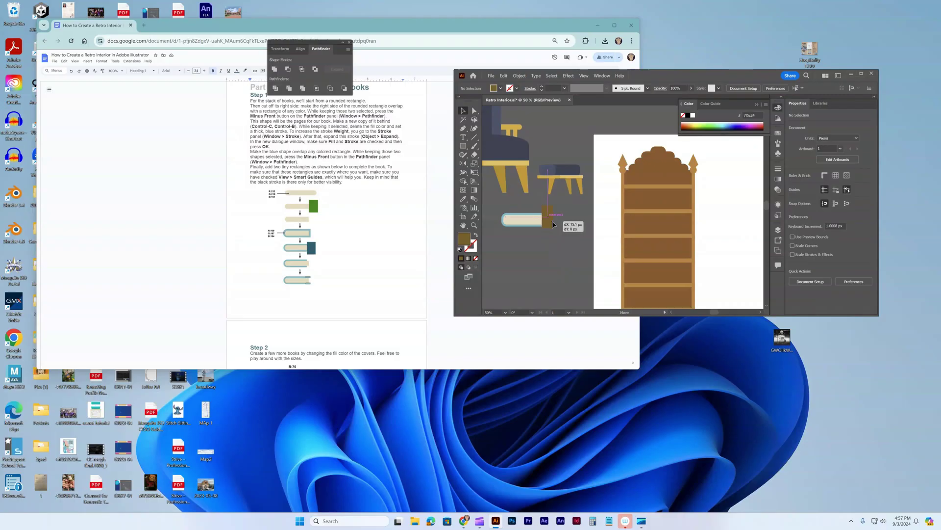
pyautogui.click(551, 221)
pyautogui.keyDown('shift'); pyautogui.click(515, 218); pyautogui.keyUp('shift')
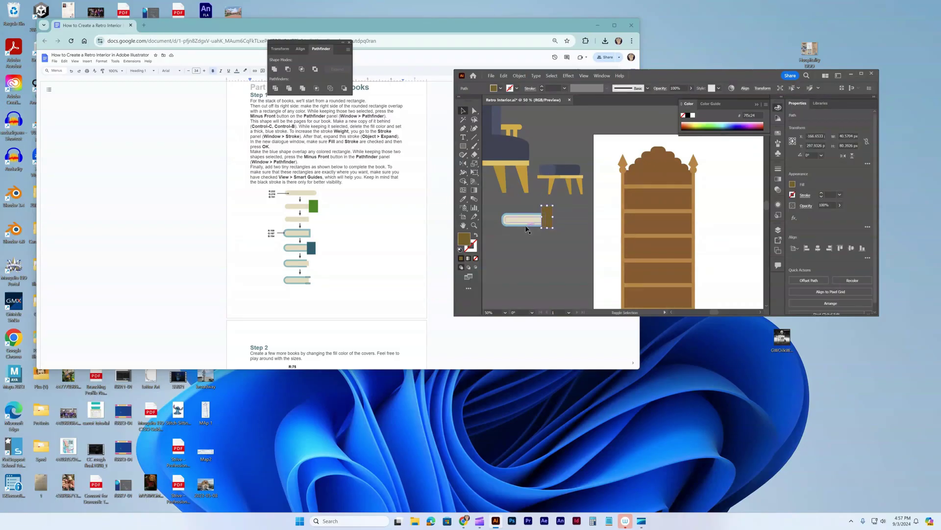
pyautogui.click(288, 69)
pyautogui.click(522, 258)
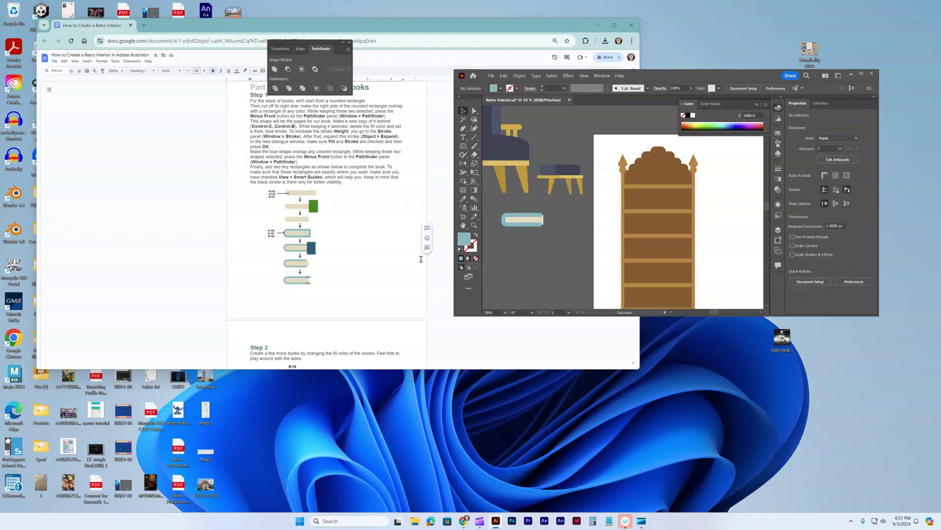
# - Draw a thin cover-coloured strip and place it on the book's top cover edge
pyautogui.scroll(-2, 386, 269)
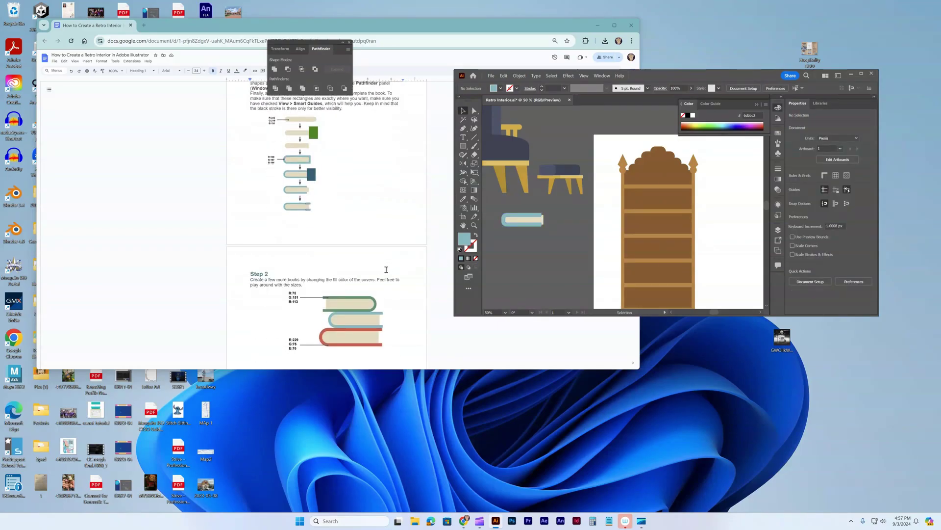
pyautogui.scroll(2, 387, 269)
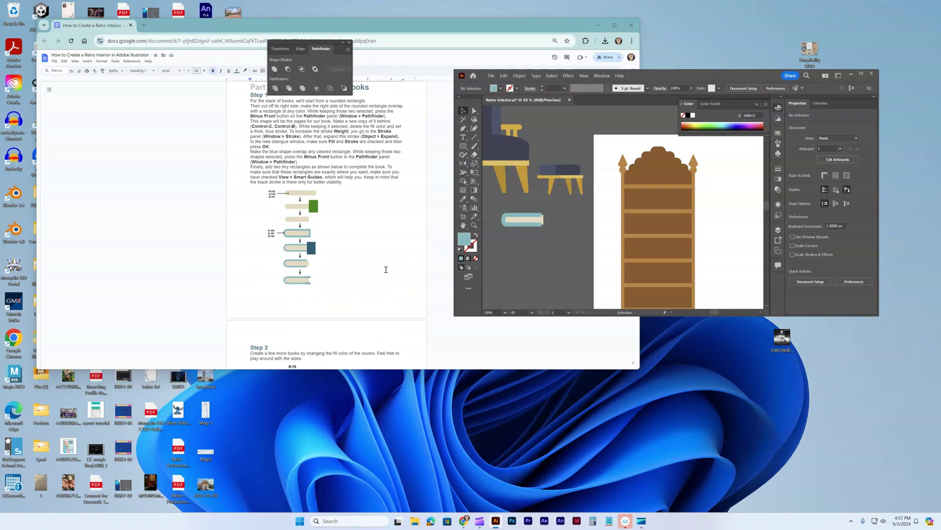
pyautogui.click(511, 225)
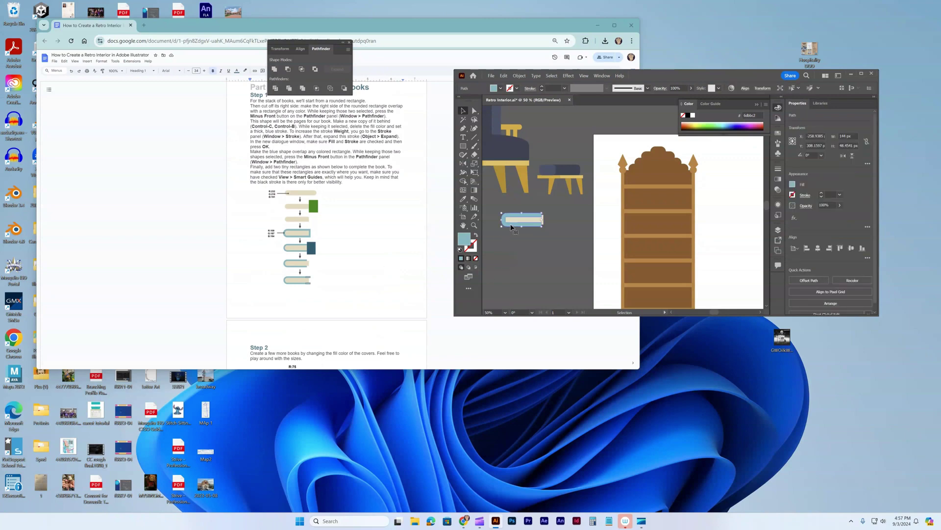
pyautogui.click(463, 145)
pyautogui.moveTo(539, 214); pyautogui.dragTo(550, 216)
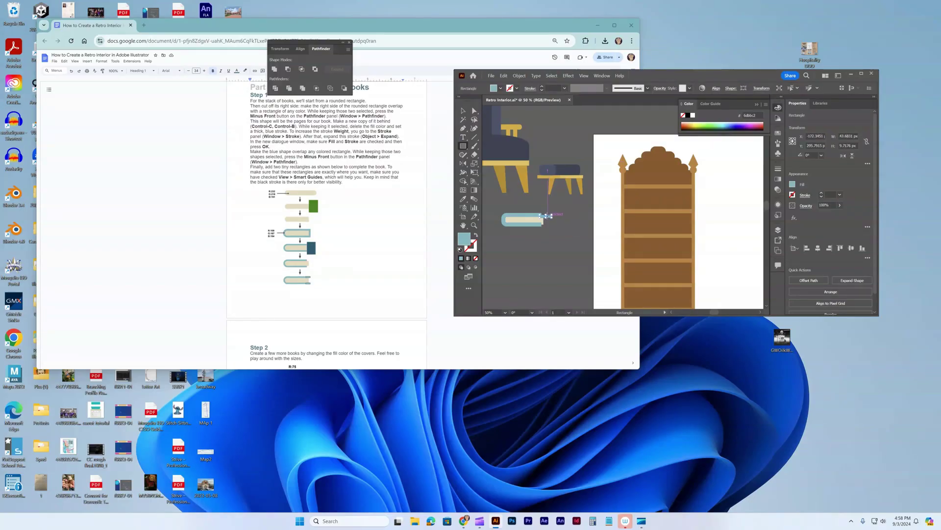
pyautogui.hotkey('ctrl', '+')
pyautogui.hotkey('ctrl', '+')
pyautogui.hotkey('ctrl', '+')
pyautogui.hotkey('ctrl', '+')
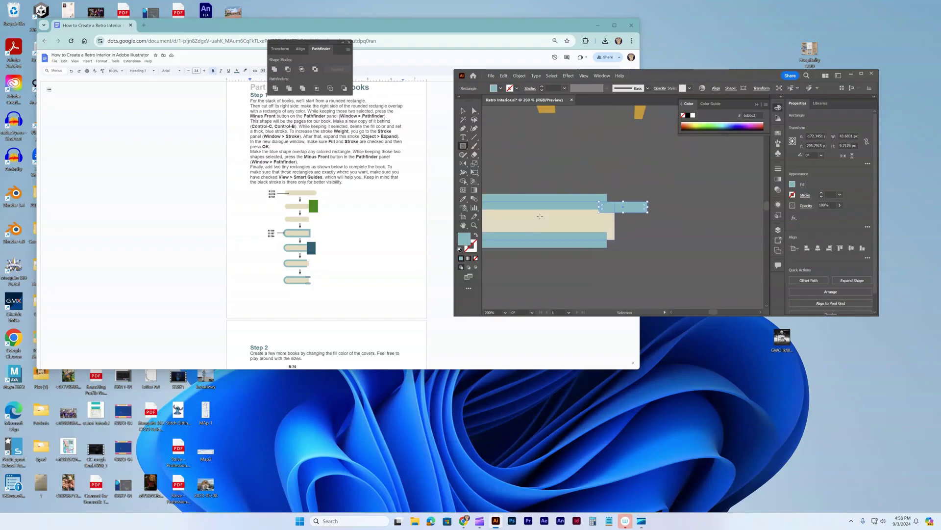
pyautogui.press('v')
pyautogui.moveTo(632, 211); pyautogui.dragTo(609, 210)
pyautogui.click(639, 234)
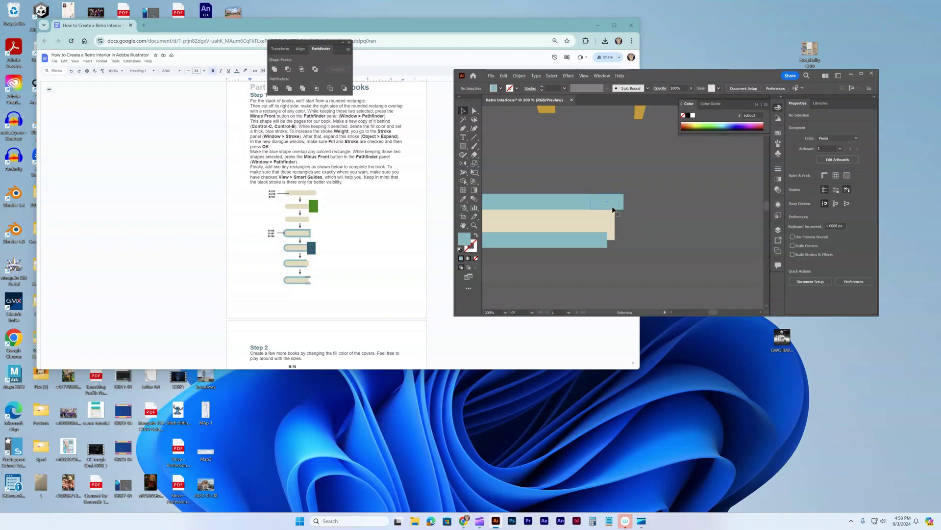
# - Place a copy of the strip on the bottom cover edge
pyautogui.moveTo(613, 210); pyautogui.dragTo(609, 244)
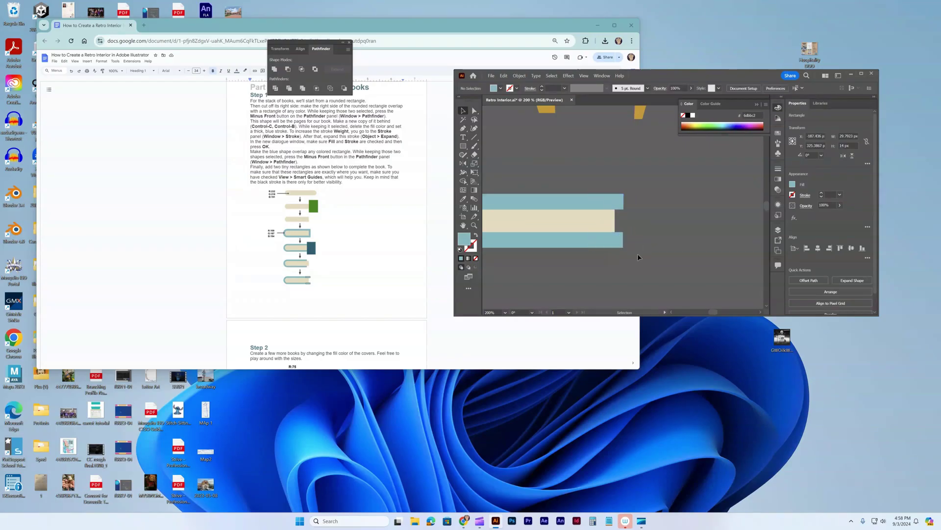
pyautogui.click(638, 254)
pyautogui.scroll(-2, 348, 278)
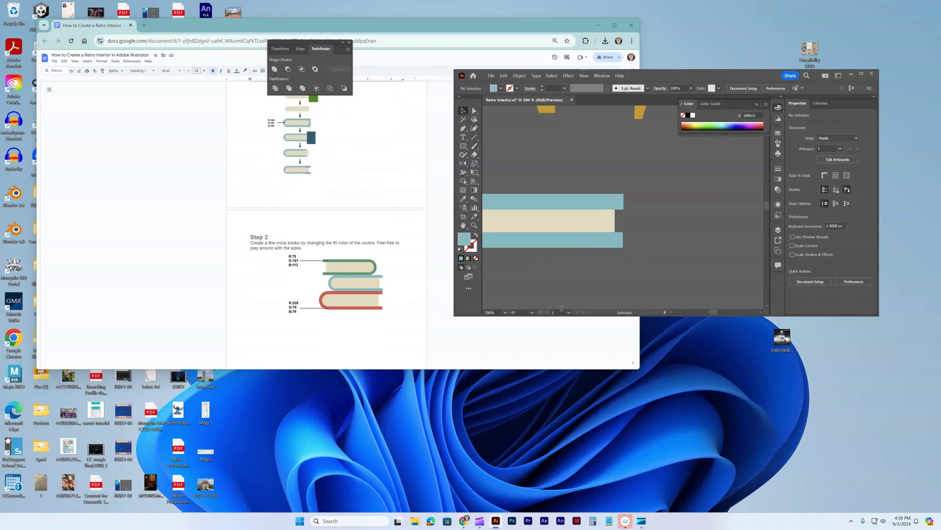
pyautogui.click(672, 312)
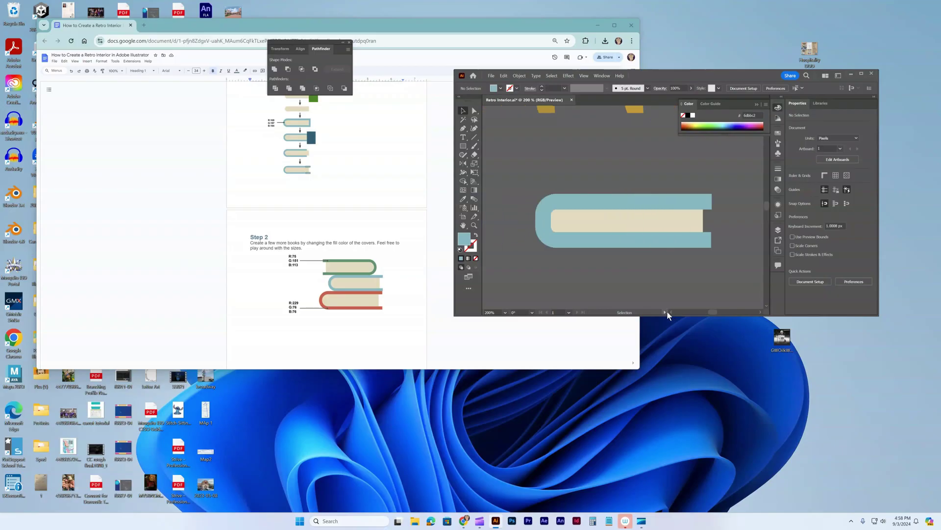
pyautogui.scroll(3, 295, 195)
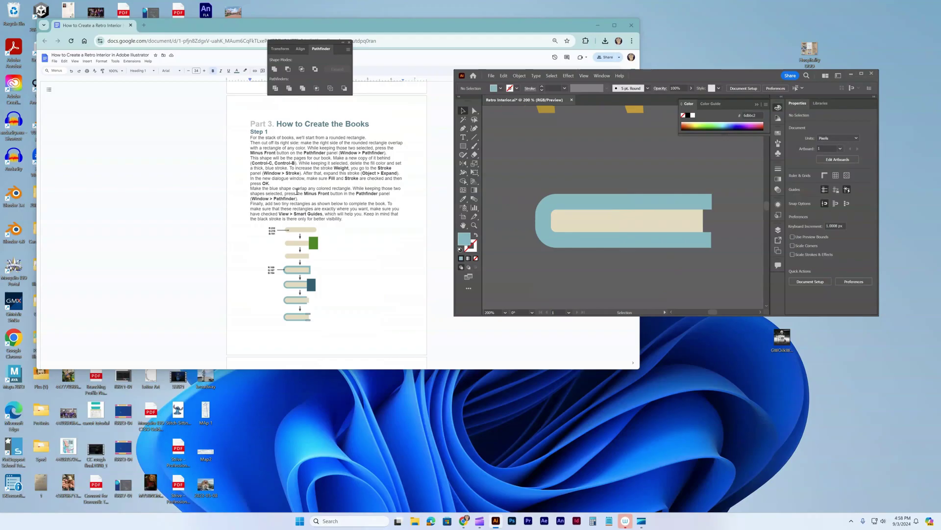
# - Join the book's cover pieces into one shape and nudge it slightly
pyautogui.scroll(-1, 296, 191)
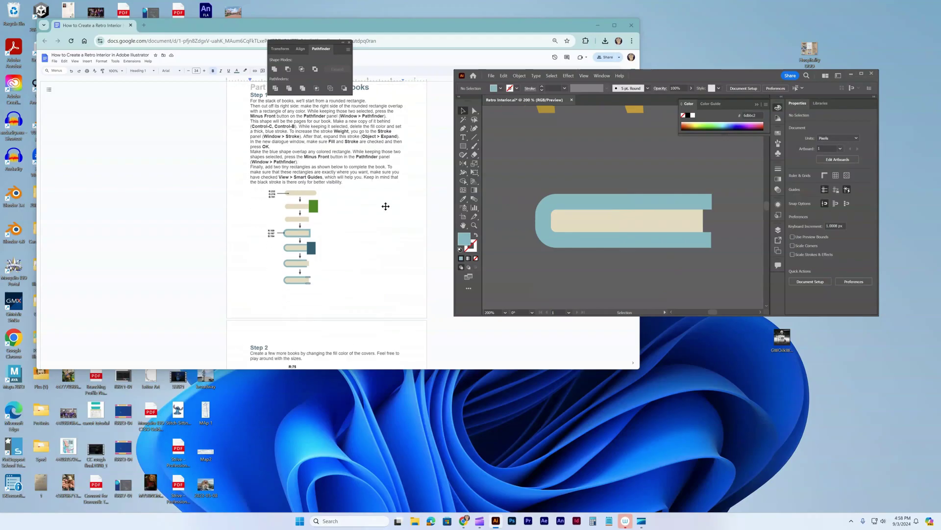
pyautogui.click(699, 243)
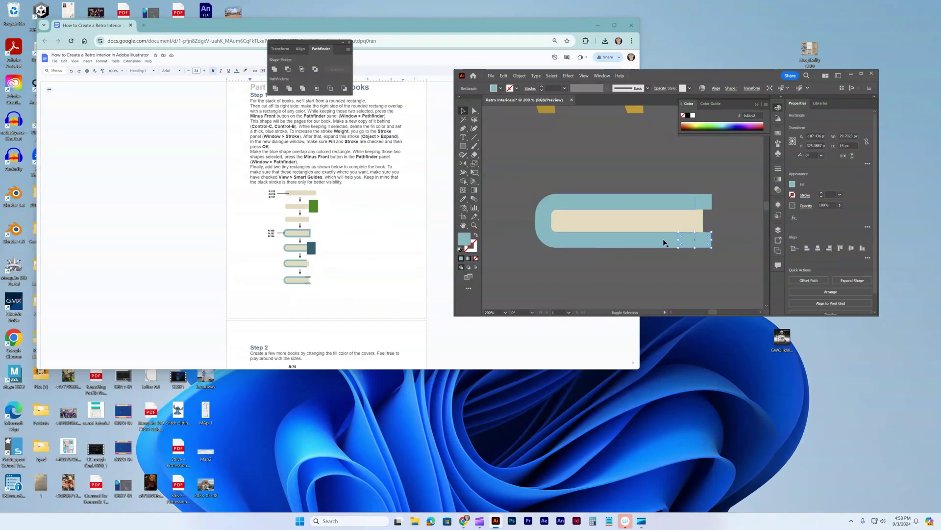
pyautogui.rightClick(704, 207)
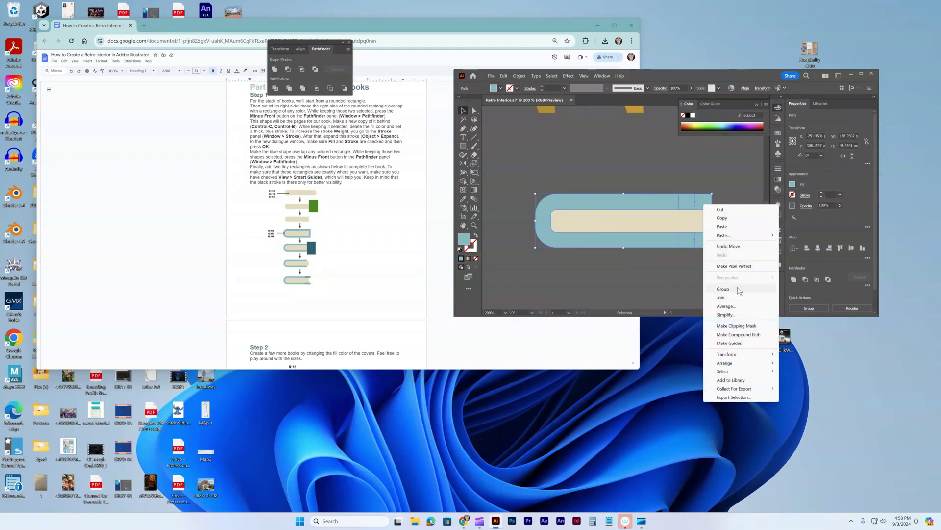
pyautogui.click(275, 71)
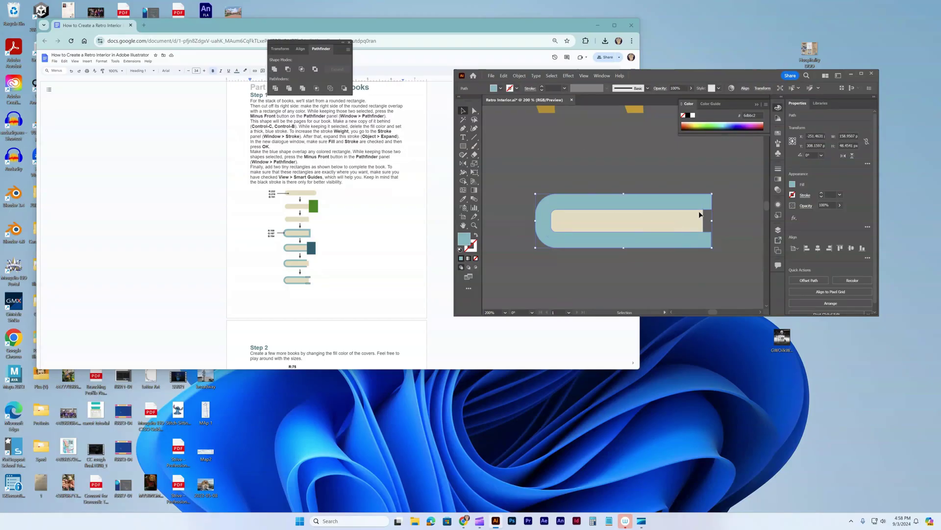
pyautogui.moveTo(699, 203)
pyautogui.mouseDown()
pyautogui.moveTo(656, 203)
pyautogui.moveTo(717, 202)
pyautogui.moveTo(700, 200)
pyautogui.mouseUp()
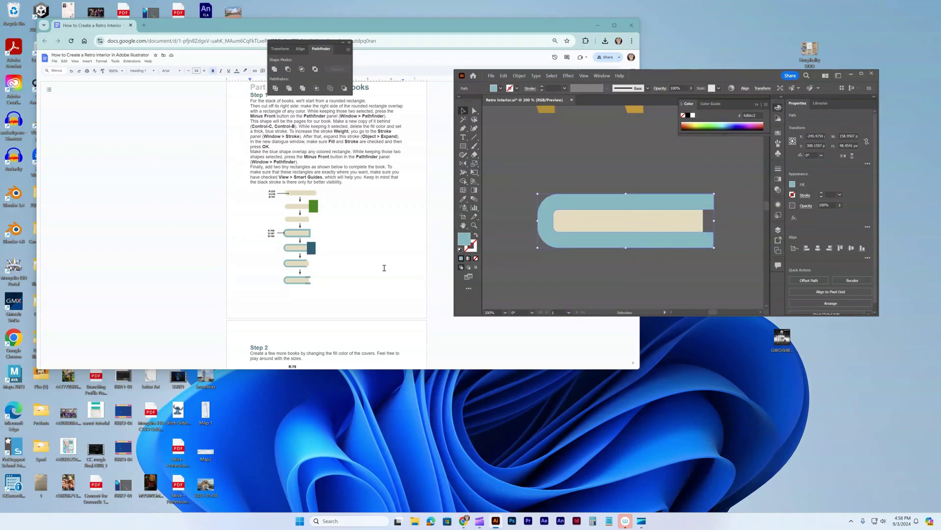
# - Scroll the tutorial to compare the book with the Step 2 reference
pyautogui.scroll(-3, 384, 268)
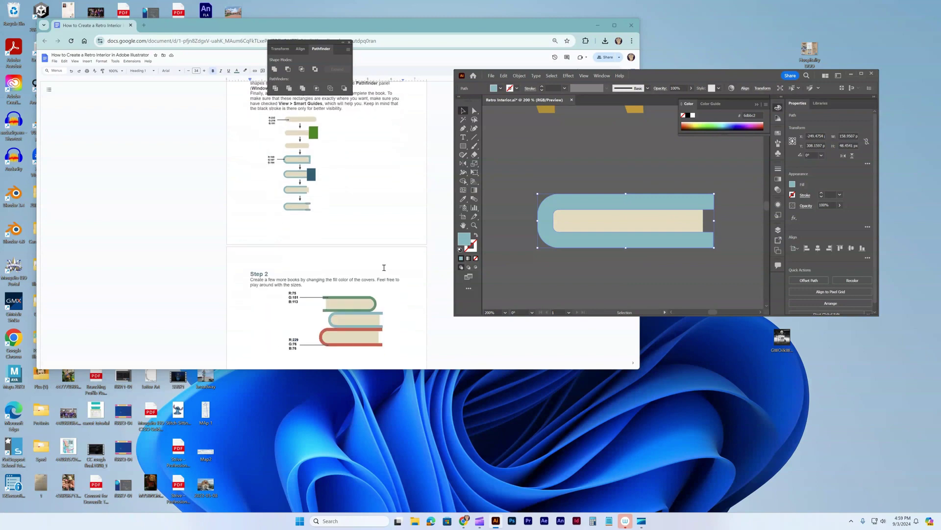
pyautogui.scroll(-2, 384, 268)
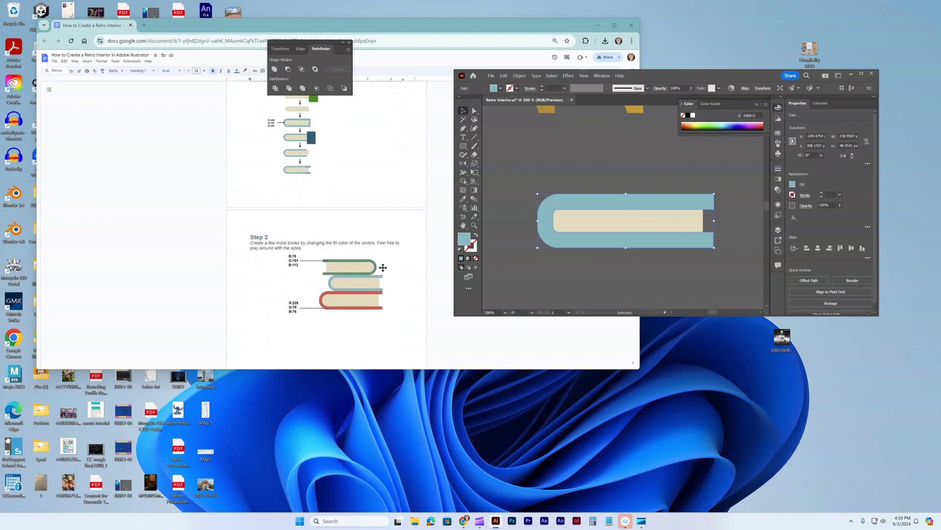
pyautogui.scroll(-2, 383, 268)
pyautogui.scroll(-4, 383, 267)
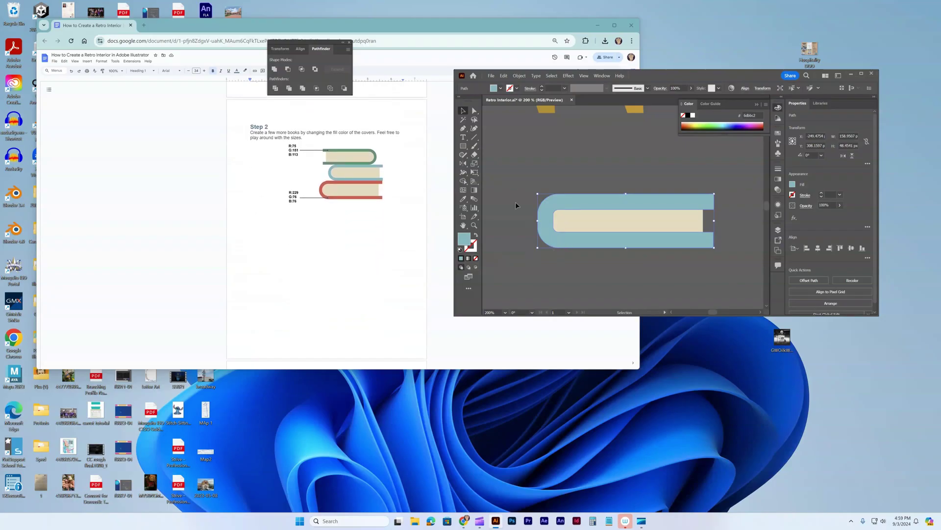
# - Duplicate the book below the original and reflect the copy across the vertical axis
pyautogui.hotkey('ctrl', '-')
pyautogui.hotkey('ctrl', '-')
pyautogui.hotkey('ctrl', '-')
pyautogui.hotkey('ctrl', '-')
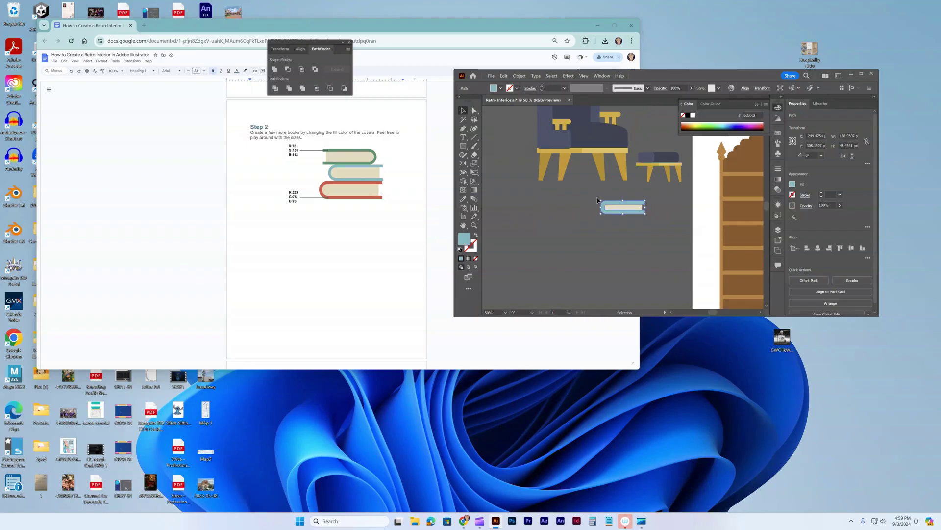
pyautogui.moveTo(597, 200); pyautogui.dragTo(626, 239)
pyautogui.press('a')
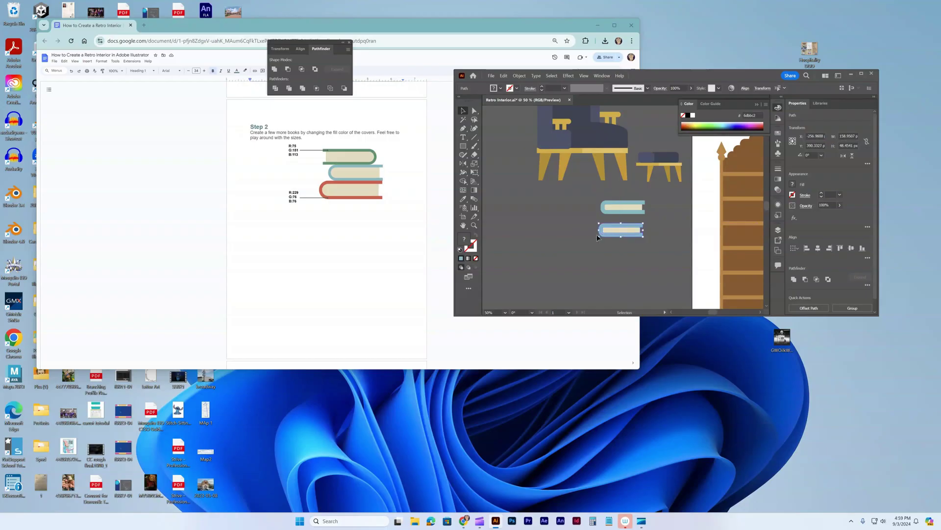
pyautogui.rightClick(610, 239)
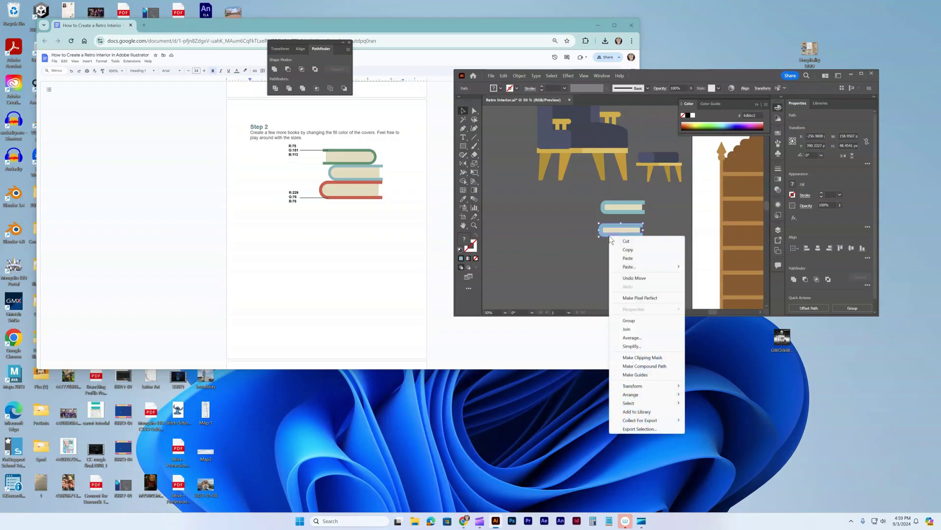
pyautogui.moveTo(651, 390)
pyautogui.click(709, 413)
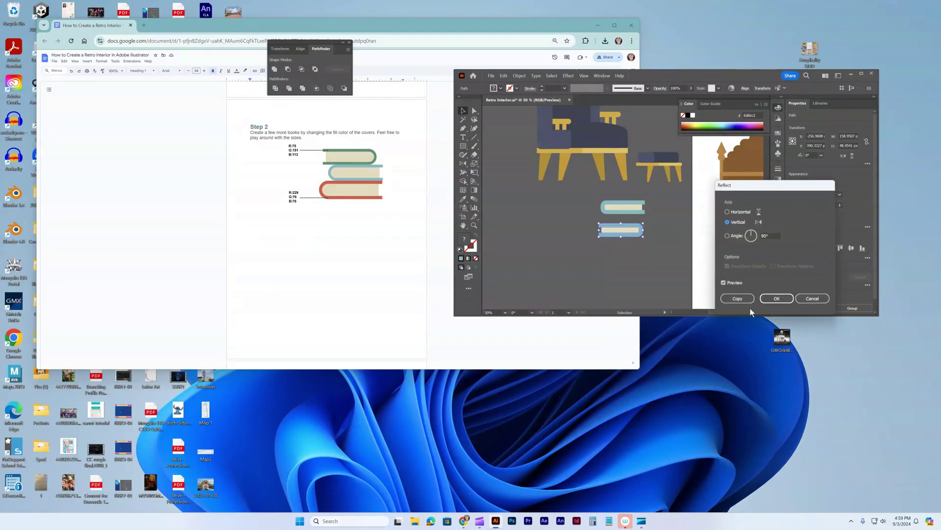
pyautogui.click(776, 298)
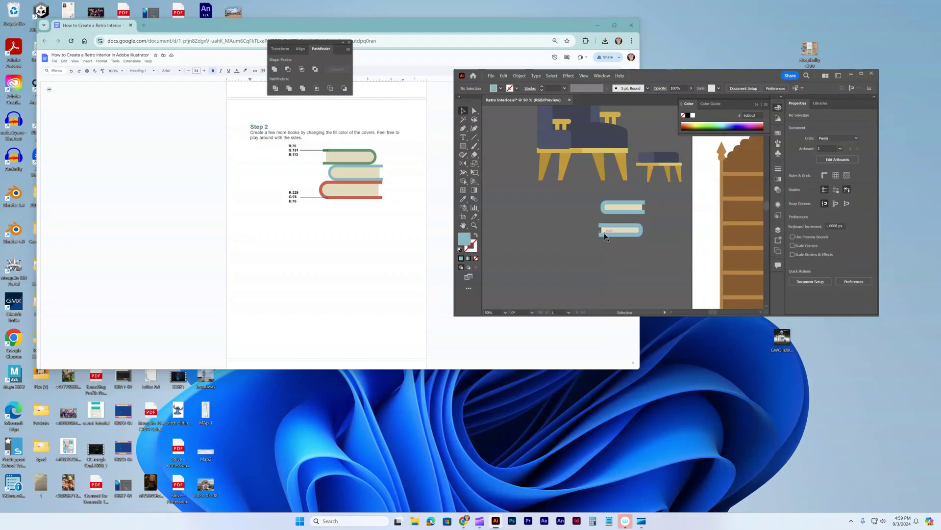
# - Colour the lower book's cover green, R 75 G 151 B 113
pyautogui.click(611, 232)
pyautogui.doubleClick(465, 238)
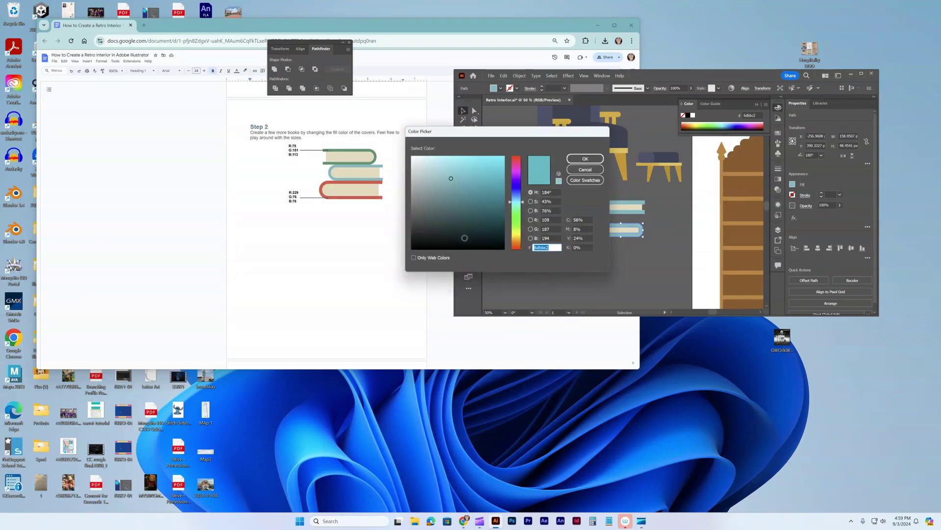
pyautogui.click(551, 220)
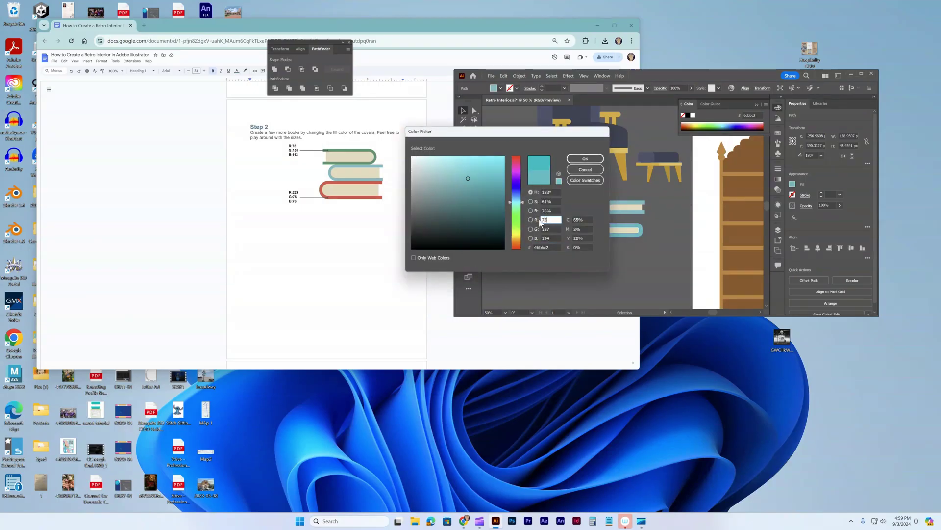
pyautogui.press('Tab')
pyautogui.write('151')
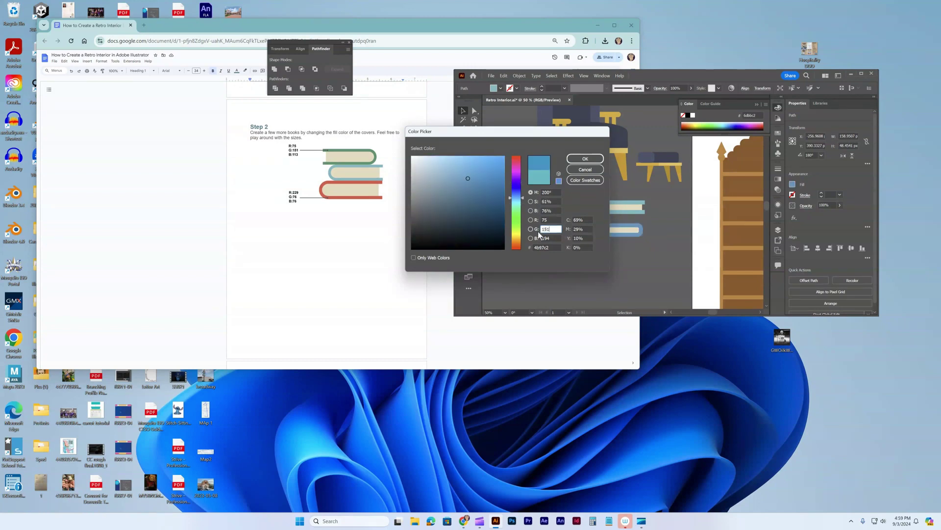
pyautogui.press('Tab')
pyautogui.write('113')
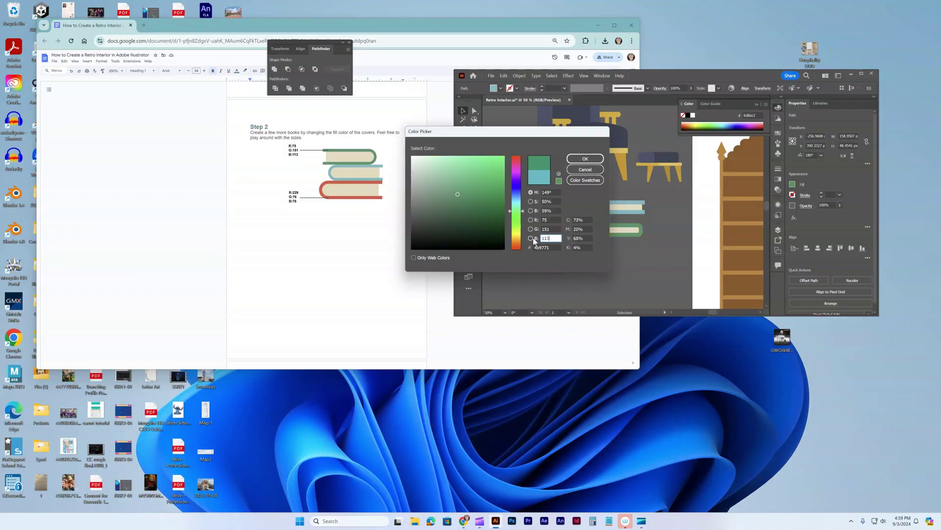
pyautogui.click(577, 158)
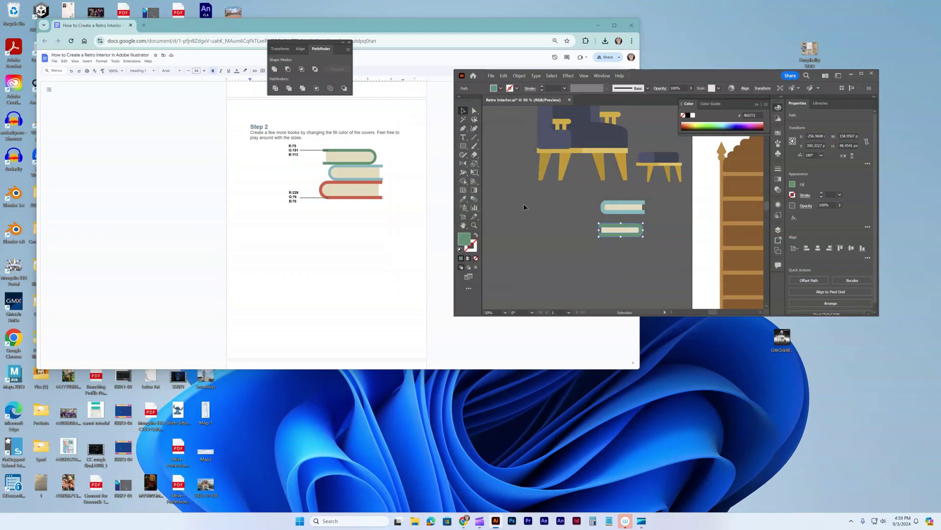
pyautogui.click(598, 248)
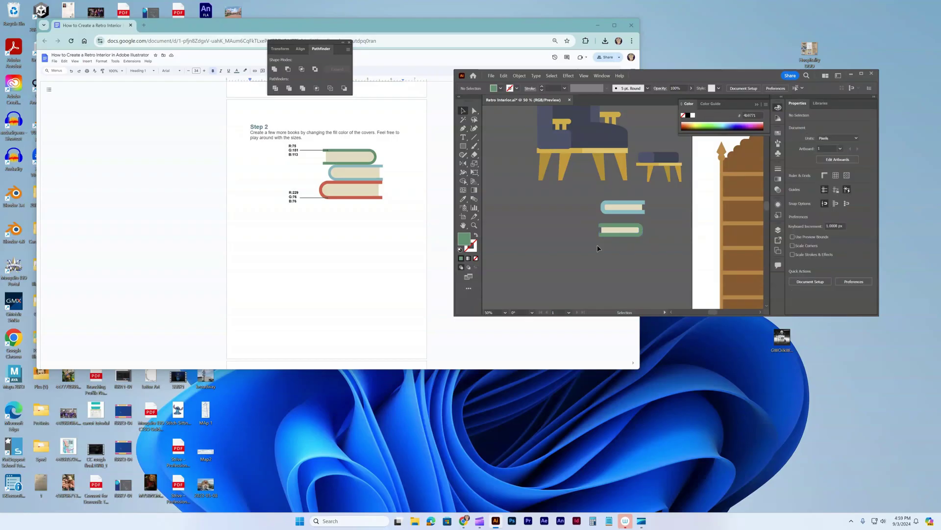
# - Duplicate the blue book, cover and pages, to a position below the others
pyautogui.click(626, 207)
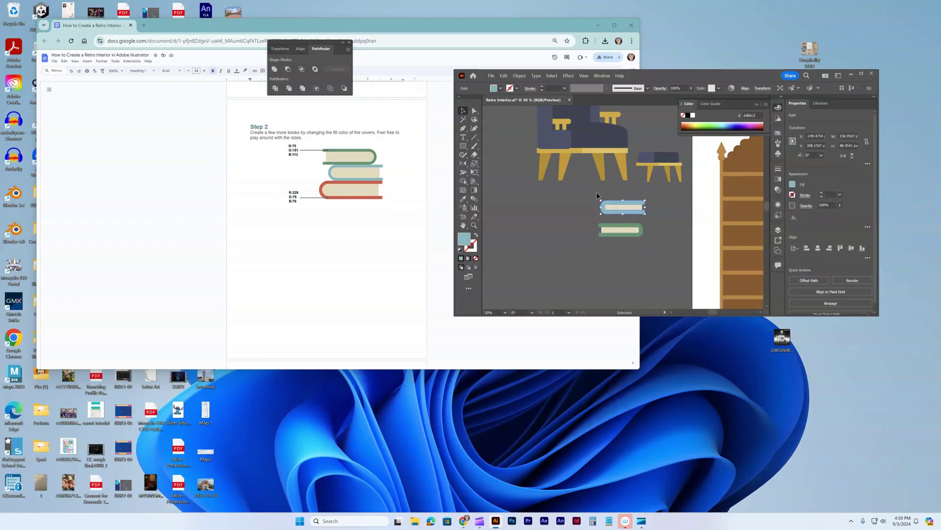
pyautogui.keyDown('shift'); pyautogui.click(632, 208); pyautogui.keyUp('shift')
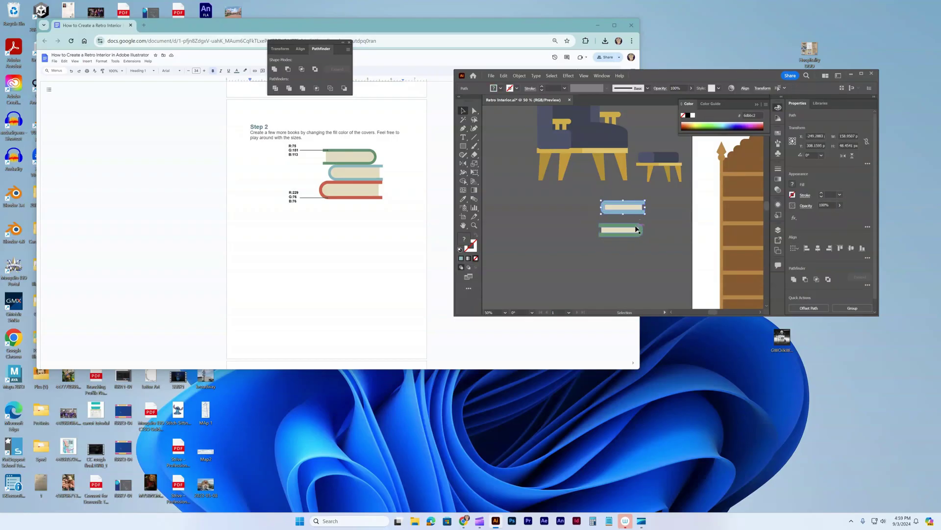
pyautogui.moveTo(633, 214); pyautogui.dragTo(629, 264)
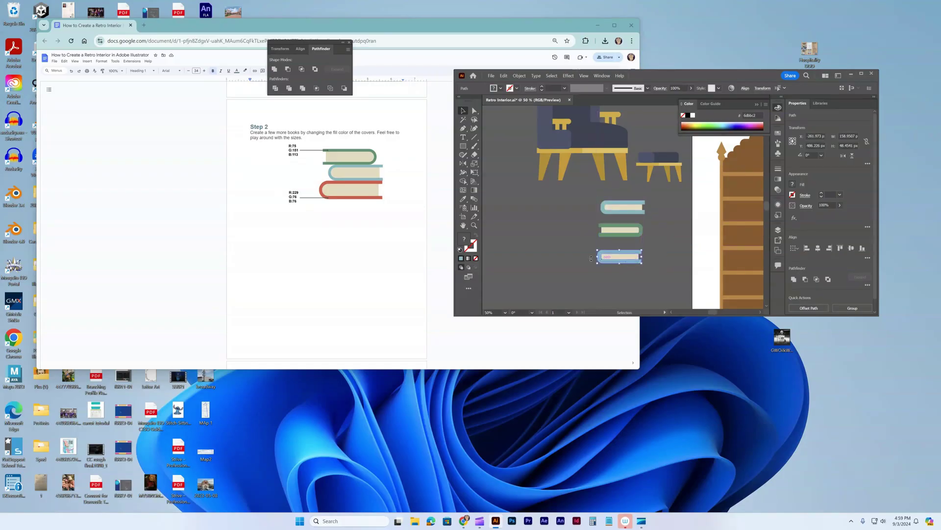
# - Fill the copied book's cover with red, R 229, G 76, B 76
pyautogui.click(603, 263)
pyautogui.doubleClick(464, 239)
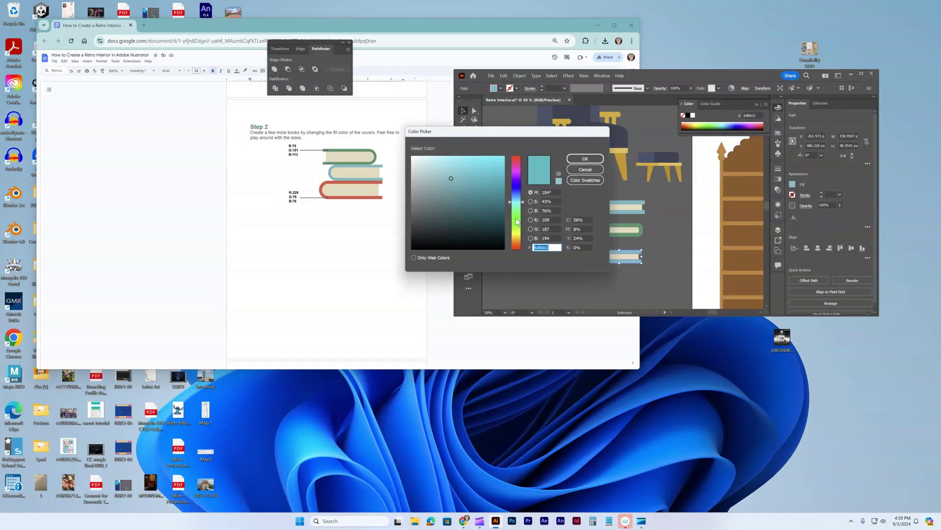
pyautogui.doubleClick(549, 229)
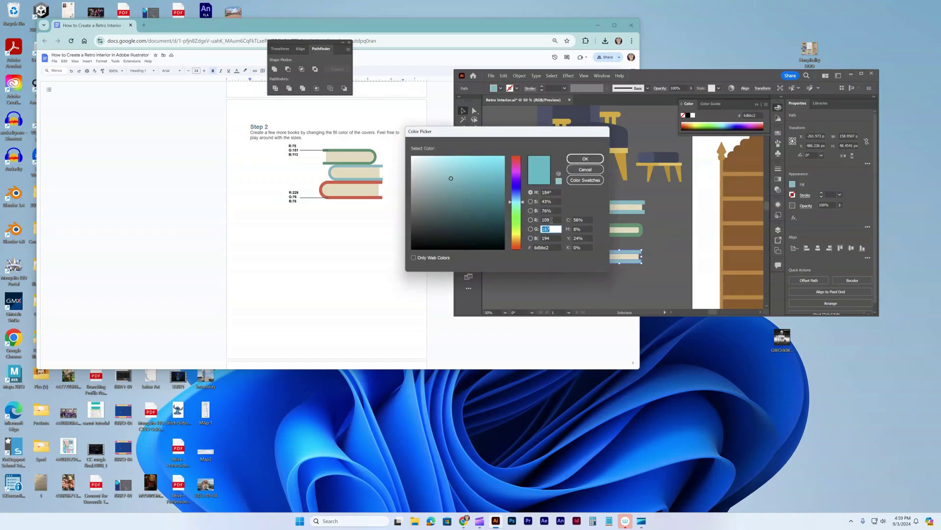
pyautogui.doubleClick(550, 219)
pyautogui.write('29')
pyautogui.doubleClick(541, 228)
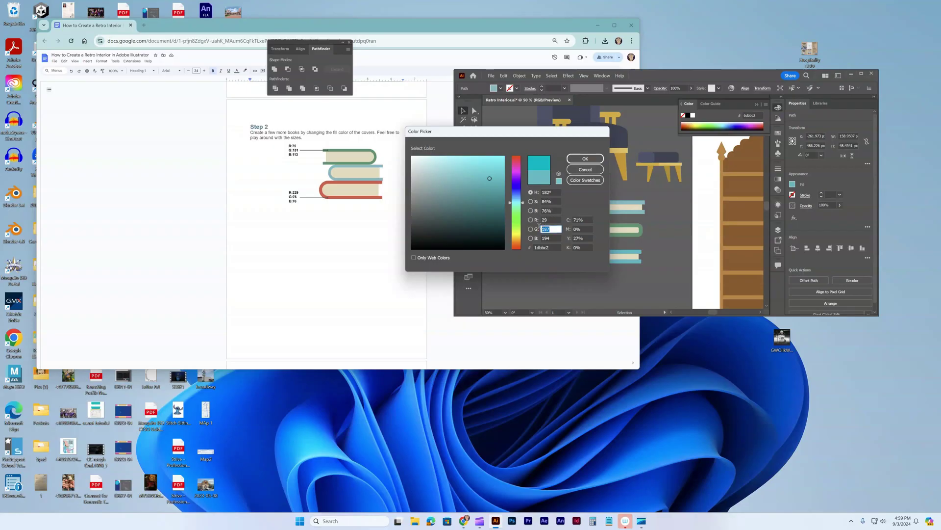
pyautogui.write('76')
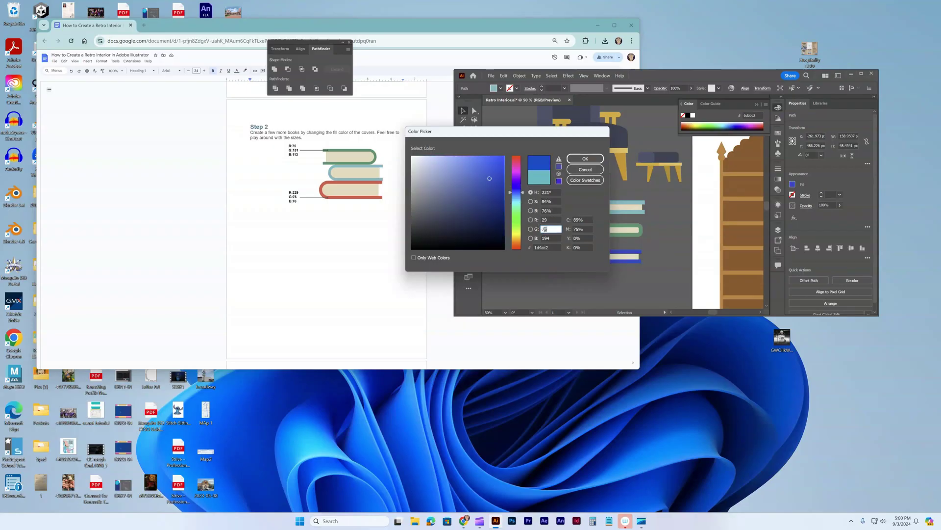
pyautogui.doubleClick(551, 238)
pyautogui.write('76')
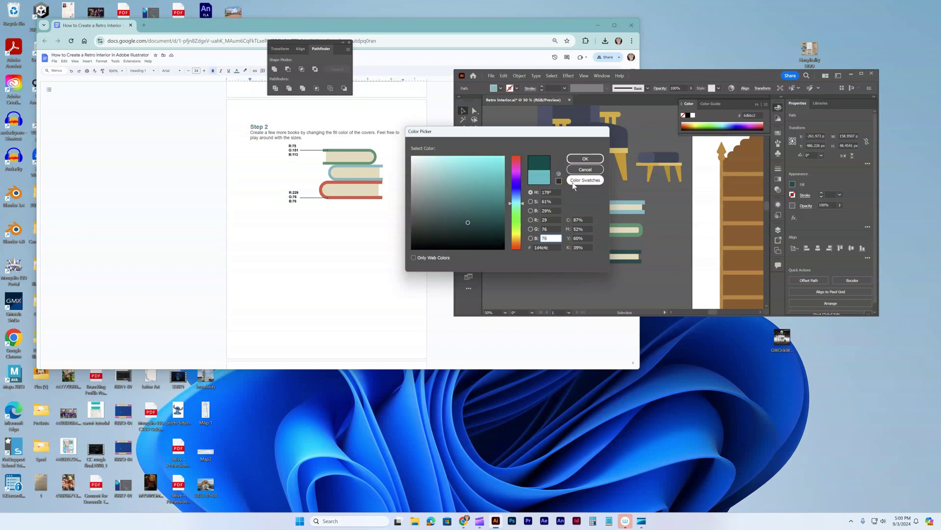
pyautogui.doubleClick(544, 220)
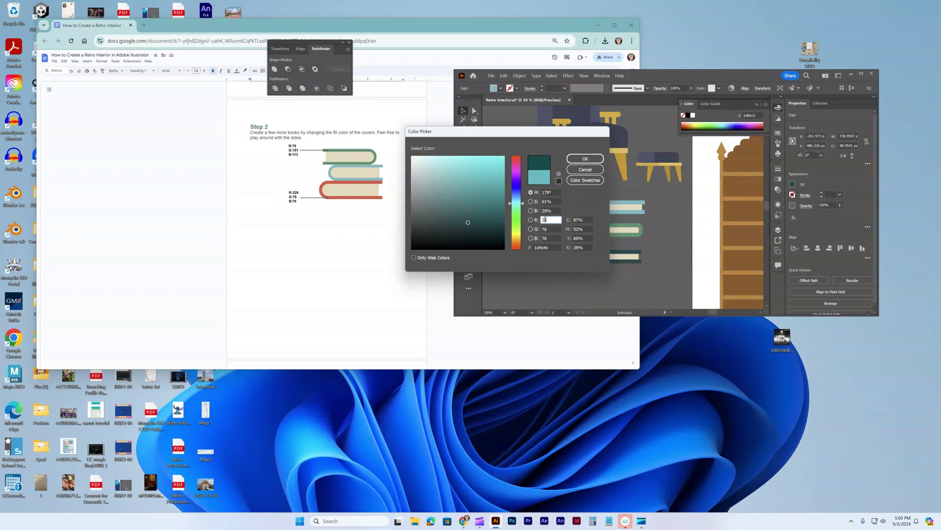
pyautogui.write('229')
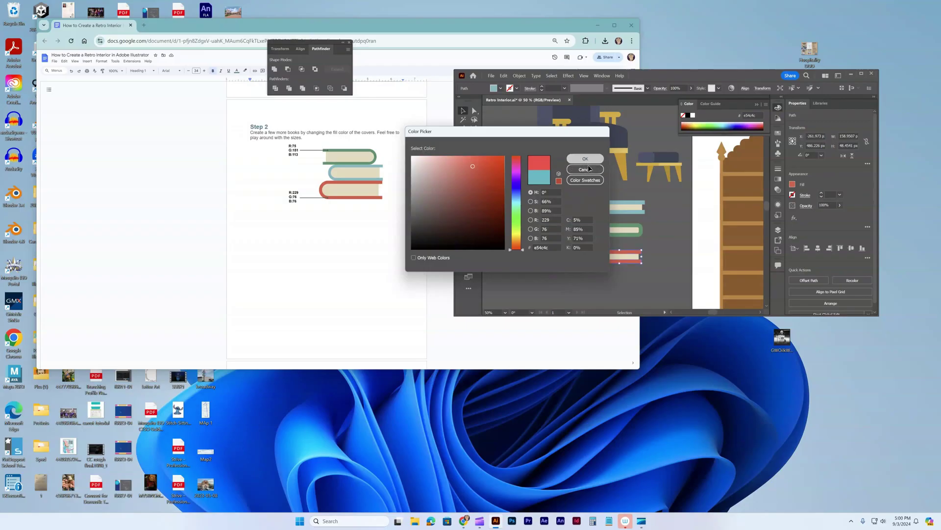
pyautogui.click(585, 158)
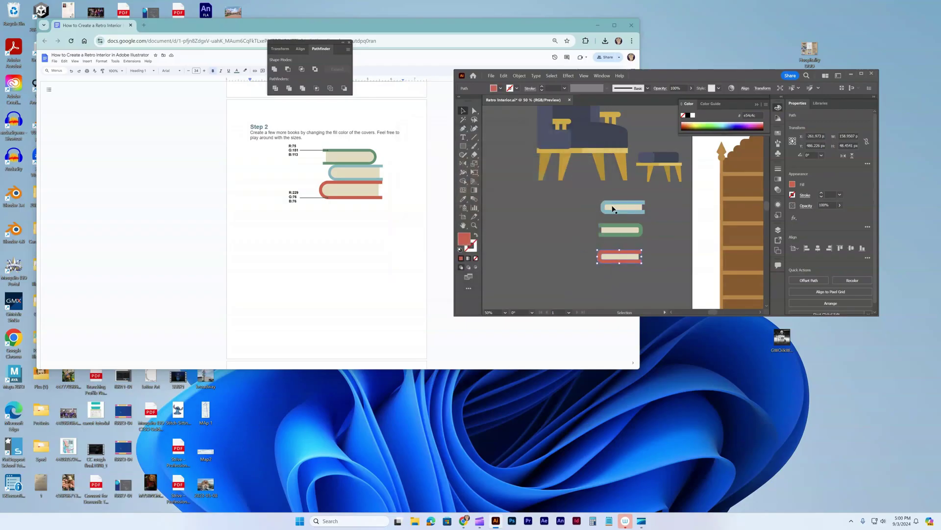
# - Move the blue book between the others, widen the red book to 217.17 px, and adjust the green book
pyautogui.moveTo(630, 216); pyautogui.dragTo(595, 236)
pyautogui.click(621, 258)
pyautogui.click(614, 231)
pyautogui.click(527, 260)
pyautogui.scroll(-4, 337, 273)
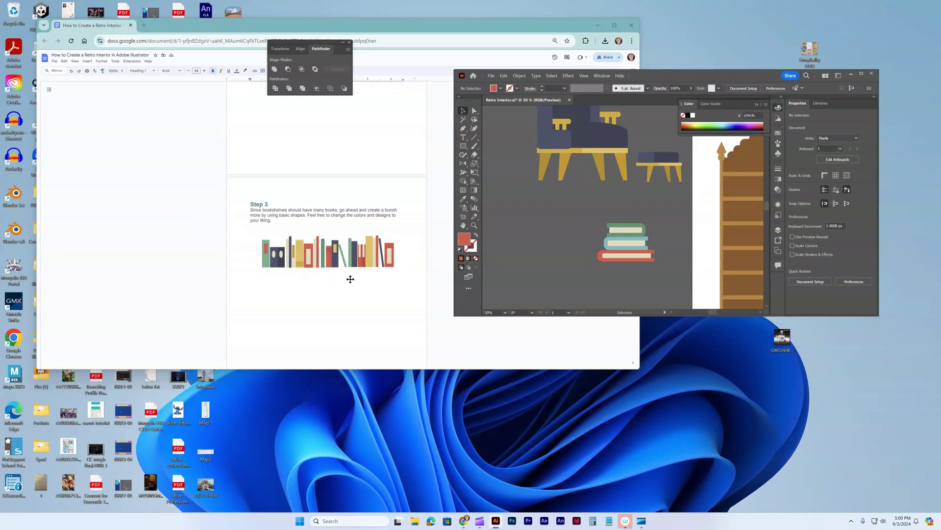
pyautogui.scroll(-2, 349, 275)
pyautogui.scroll(2, 362, 269)
pyautogui.scroll(-2, 314, 245)
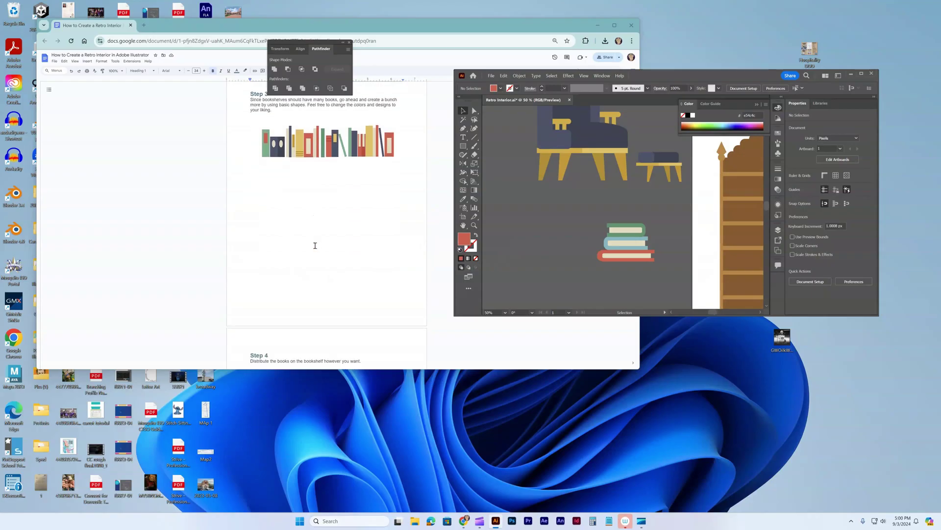
pyautogui.scroll(-2, 316, 245)
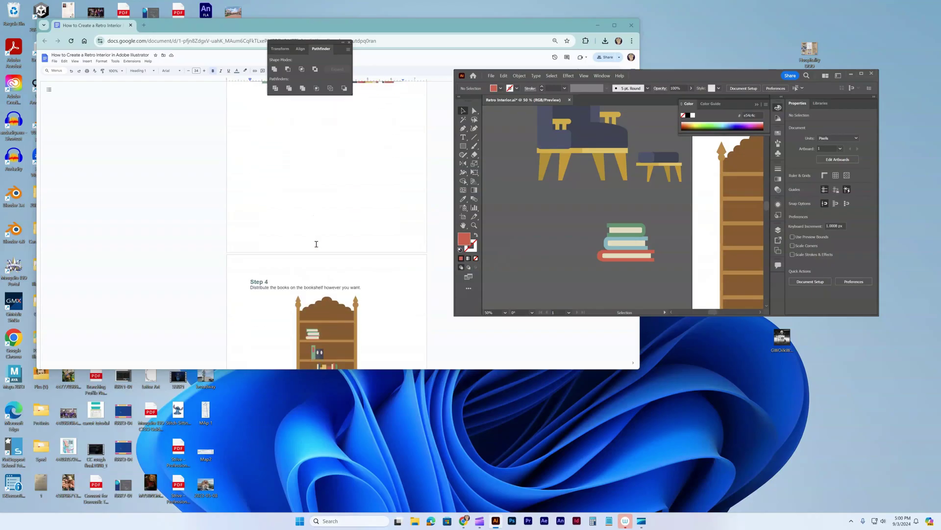
pyautogui.scroll(-3, 316, 244)
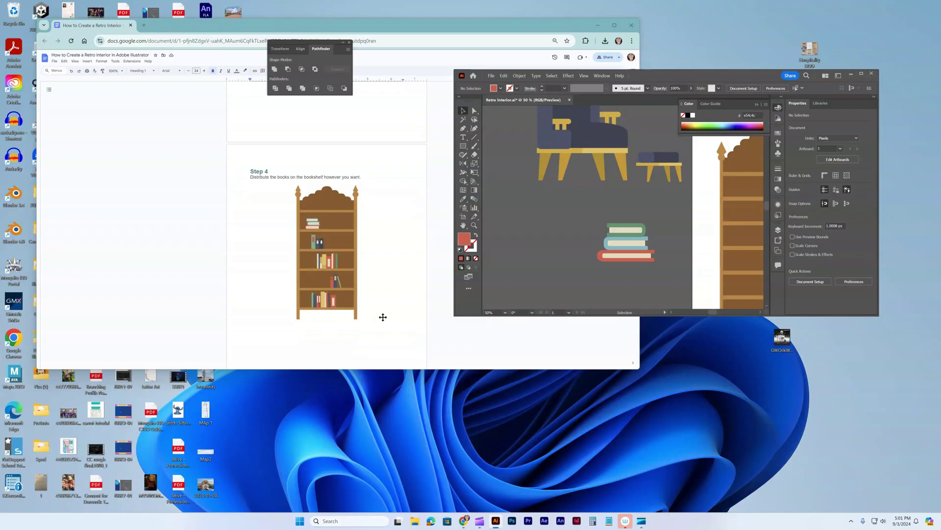
pyautogui.scroll(-2, 358, 307)
pyautogui.scroll(-2, 358, 305)
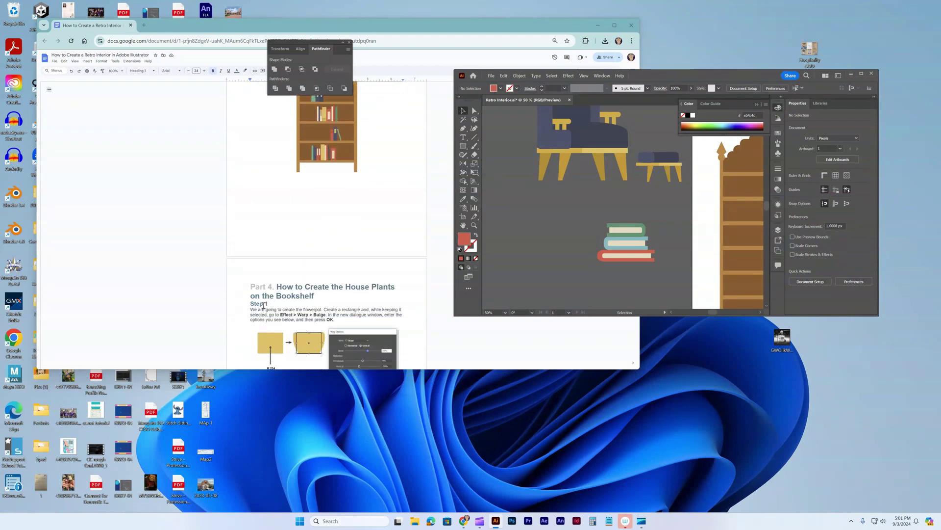